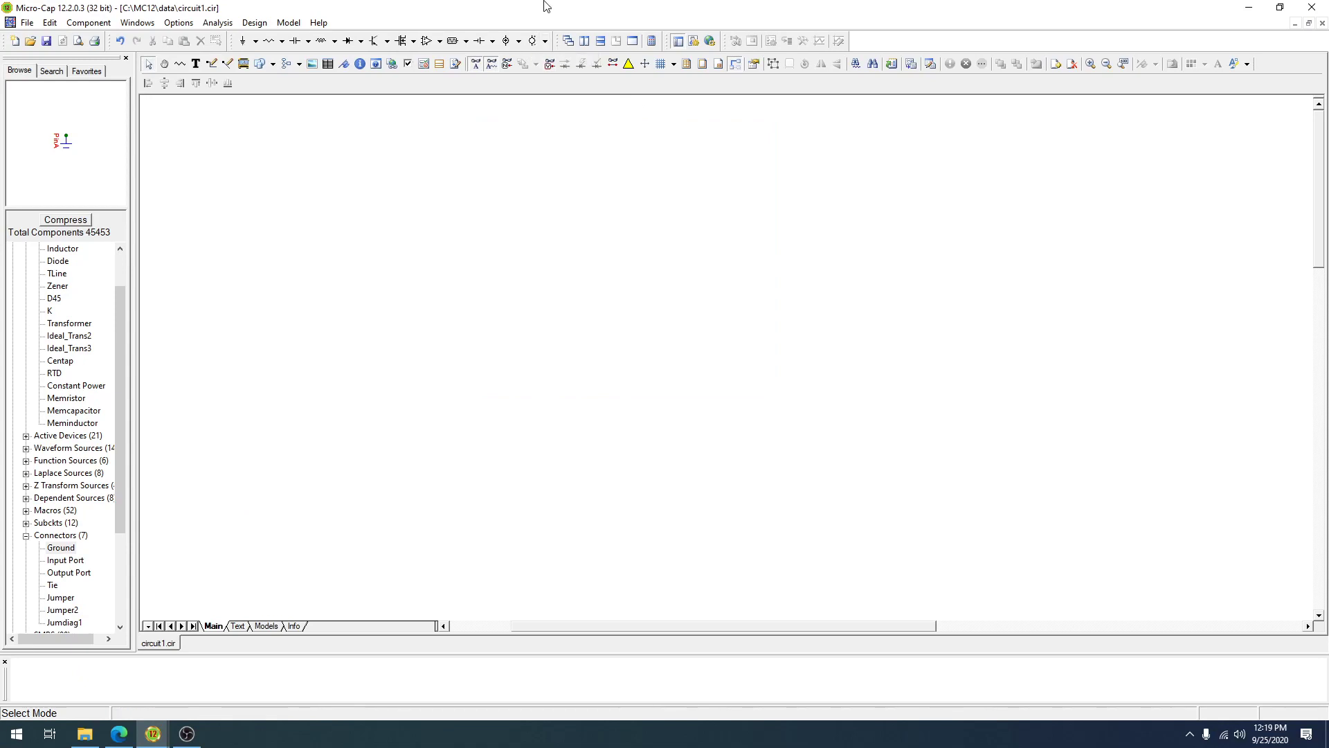
# Step: Place voltage source V1 on the empty schematic
pyautogui.click(534, 45)
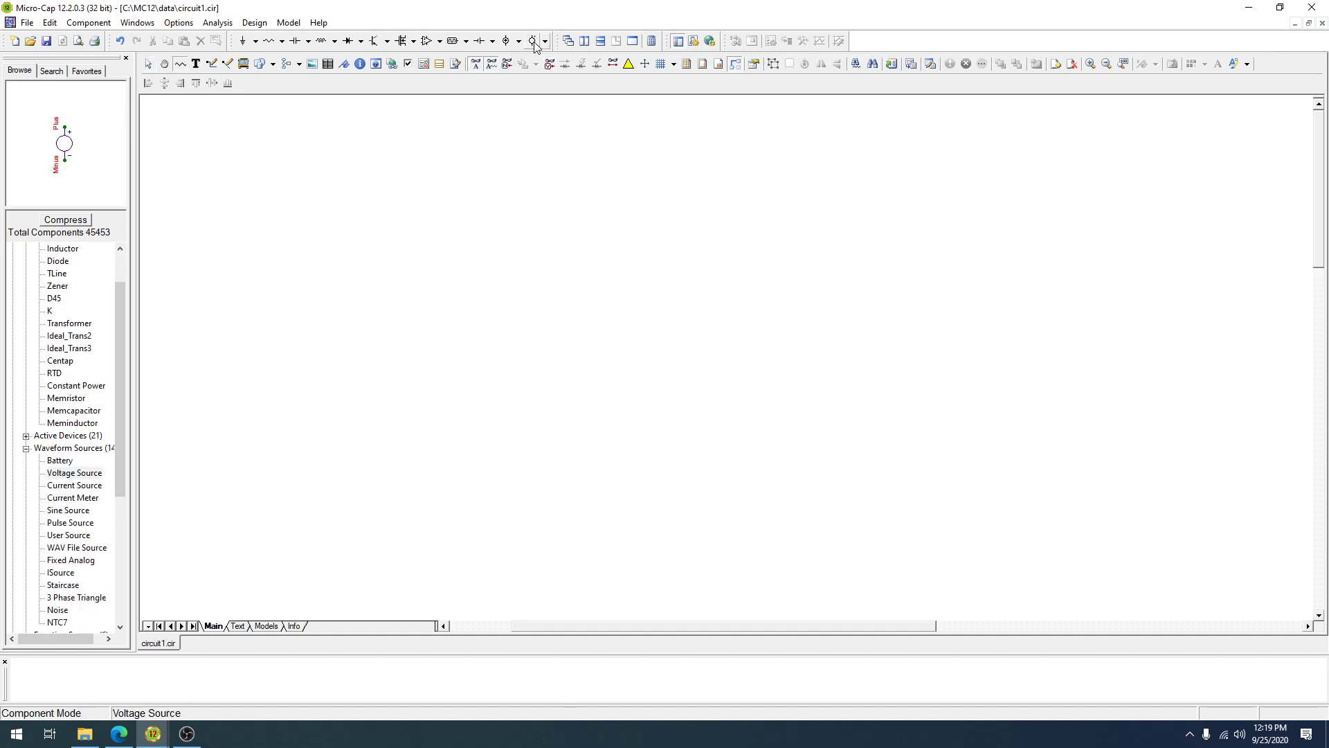
pyautogui.click(597, 344)
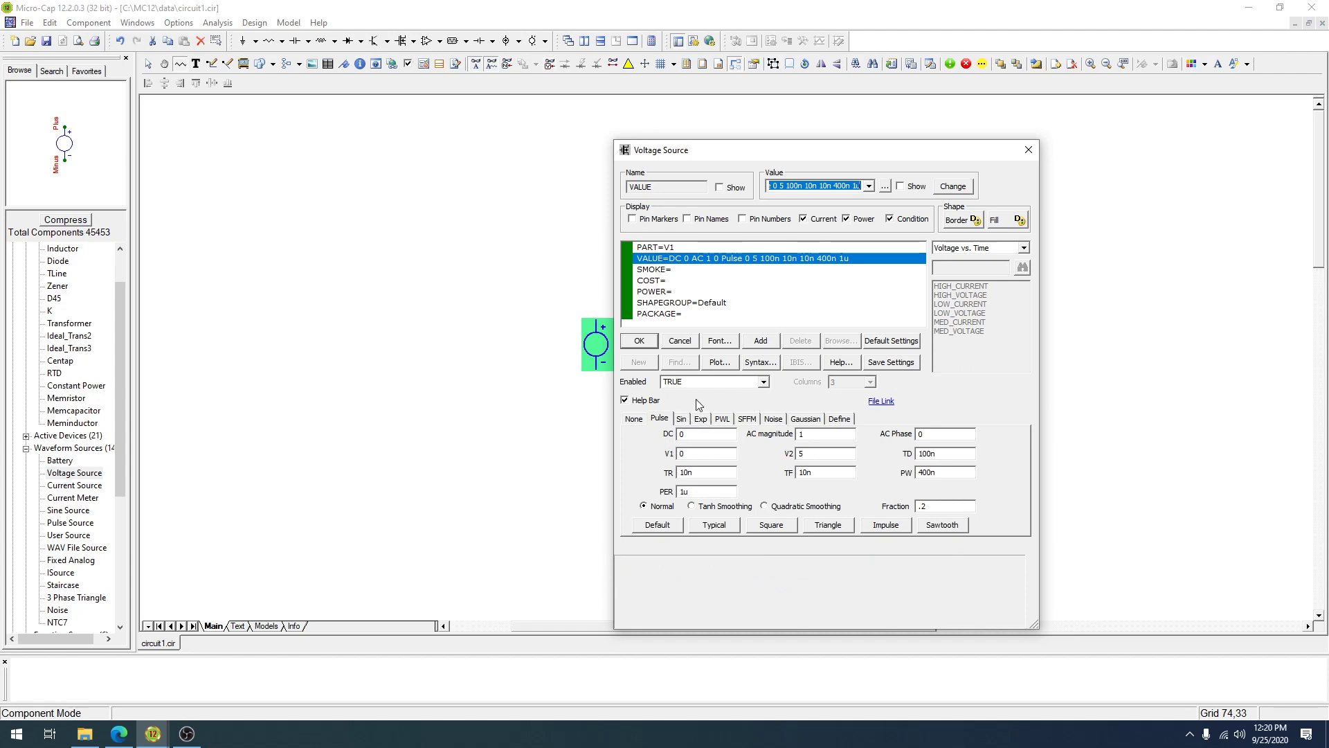
# Step: Make V1 a sine source with amplitude VA 5 and frequency F0 100 Hz
pyautogui.click(682, 419)
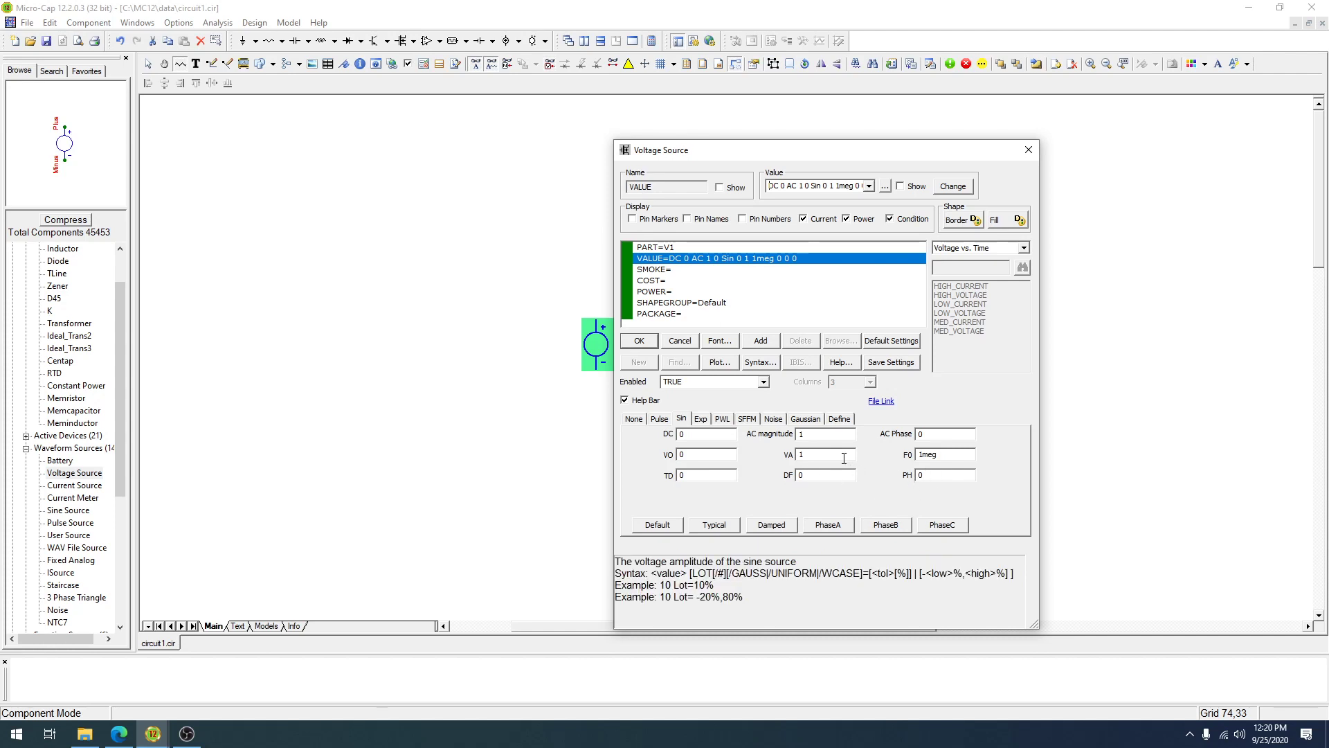
pyautogui.doubleClick(814, 458)
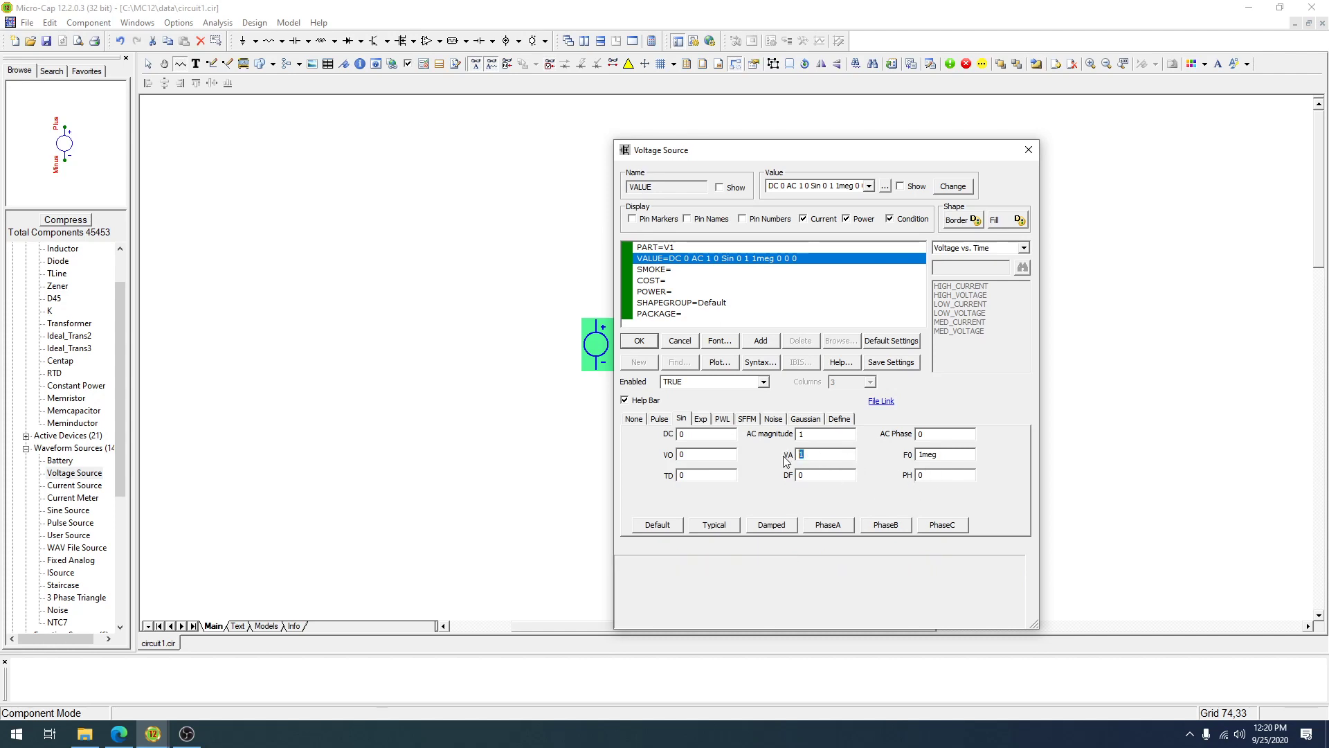
pyautogui.write('5')
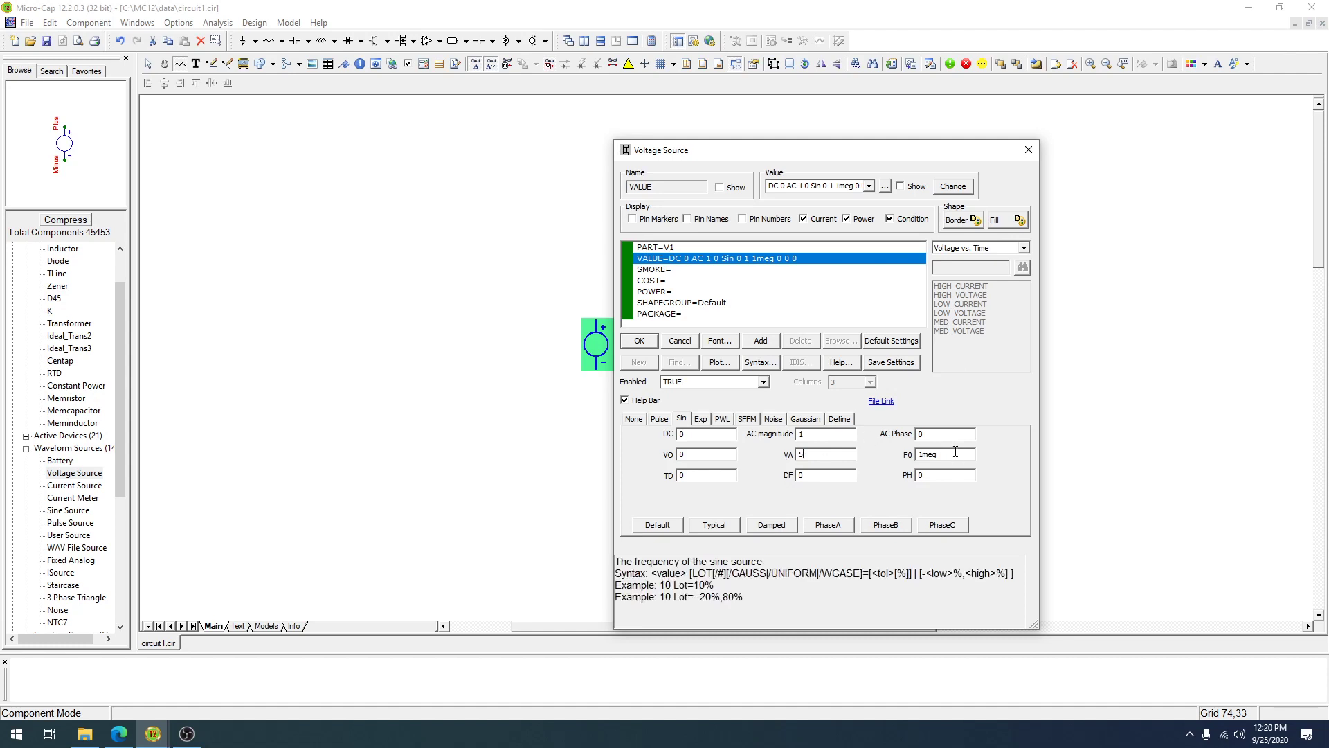
pyautogui.doubleClick(919, 456)
pyautogui.write('100')
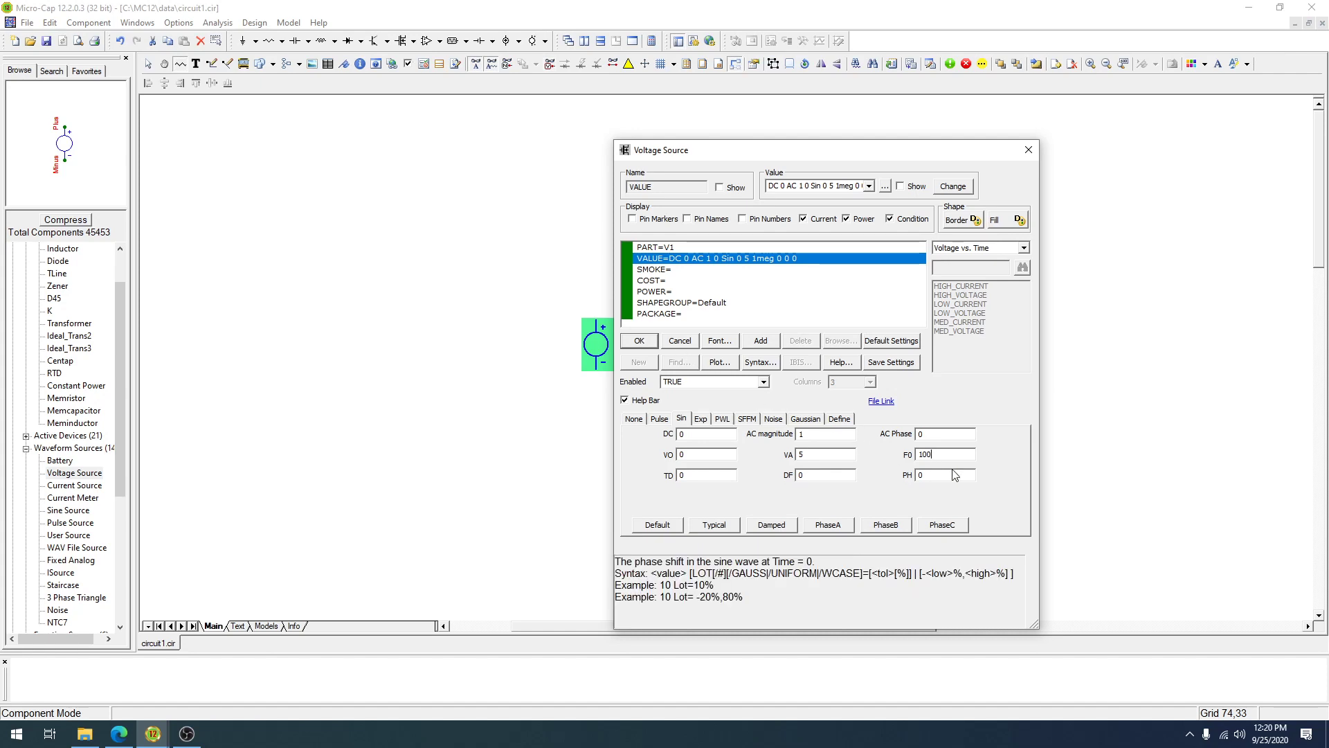
pyautogui.click(644, 340)
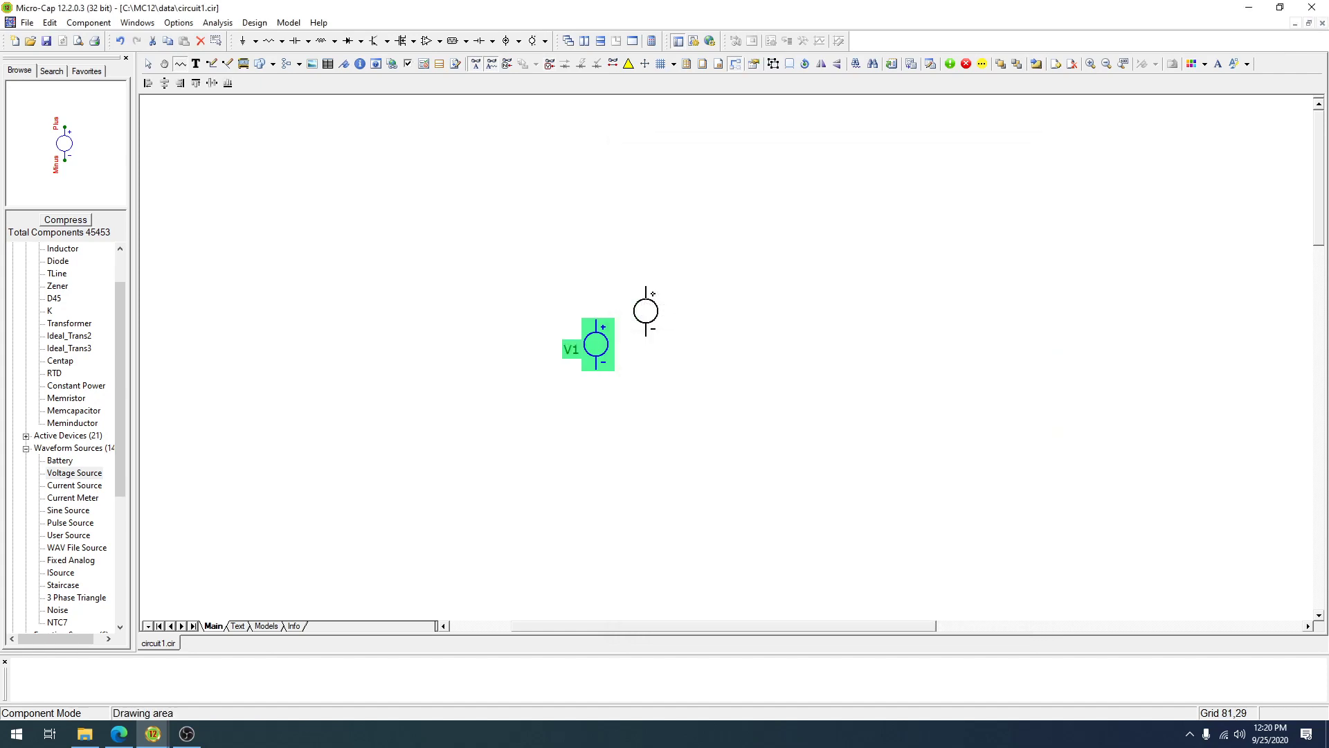
# Step: Place a 10k resistor R1 to the right of V1
pyautogui.hotkey('ctrl', 'e')
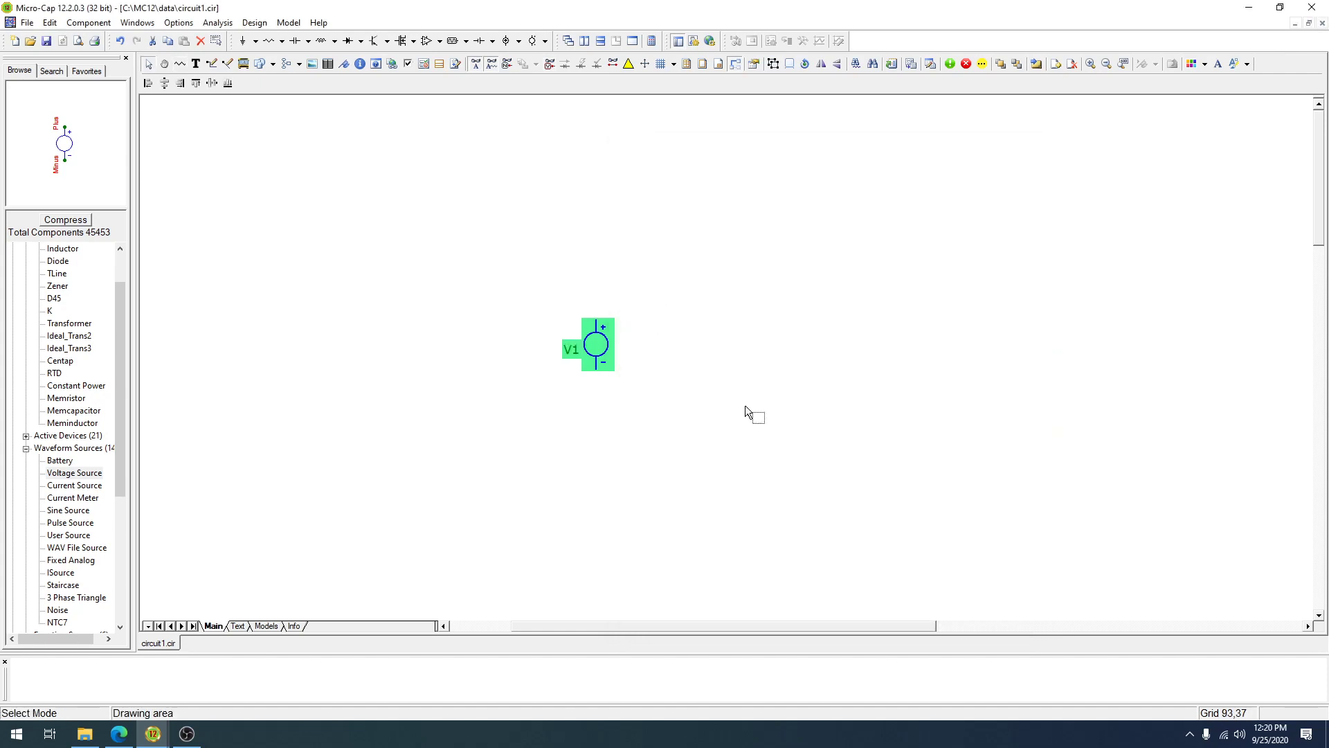
pyautogui.click(268, 41)
pyautogui.click(796, 262)
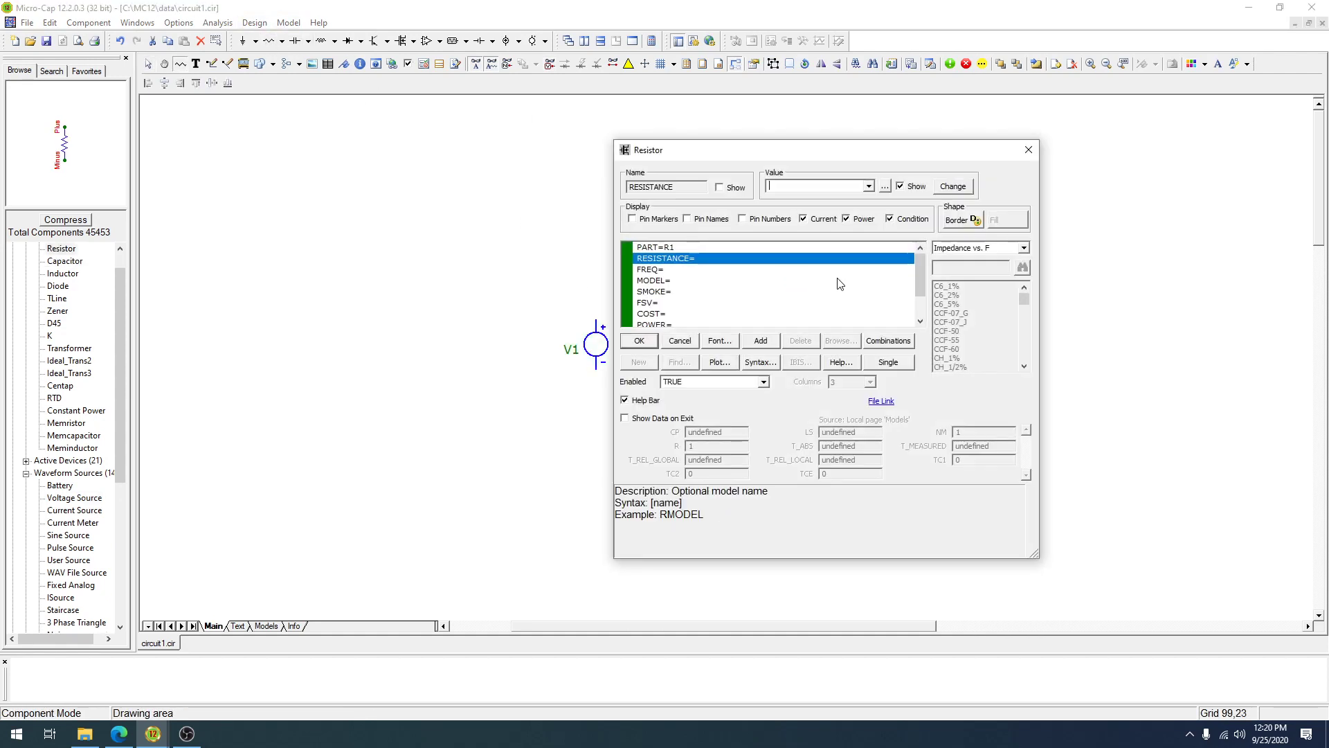
pyautogui.write('10k')
pyautogui.press('Return')
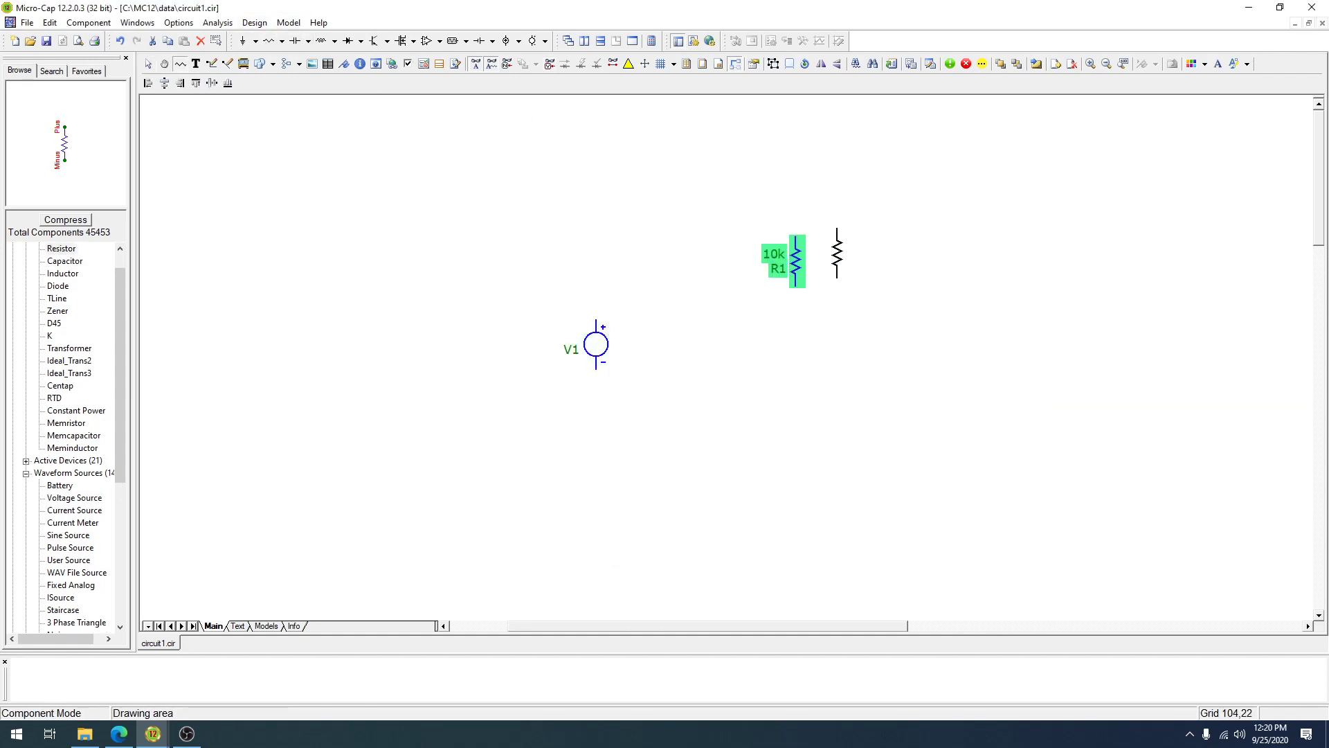
pyautogui.hotkey('ctrl', 'e')
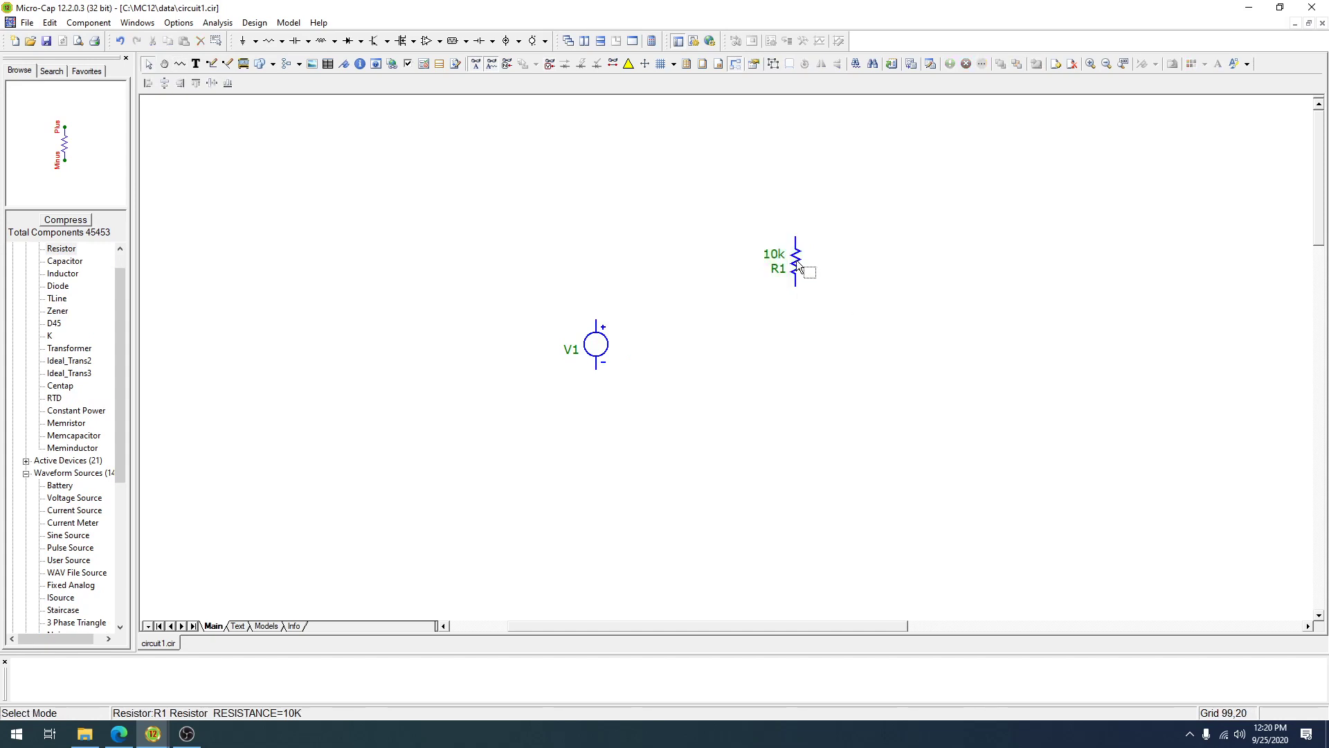
# Step: Copy R1 downward to create a second 10k resistor R2 below it
pyautogui.keyDown('ctrl'); pyautogui.moveTo(795, 257); pyautogui.dragTo(798, 336); pyautogui.keyUp('ctrl')
pyautogui.click(990, 313)
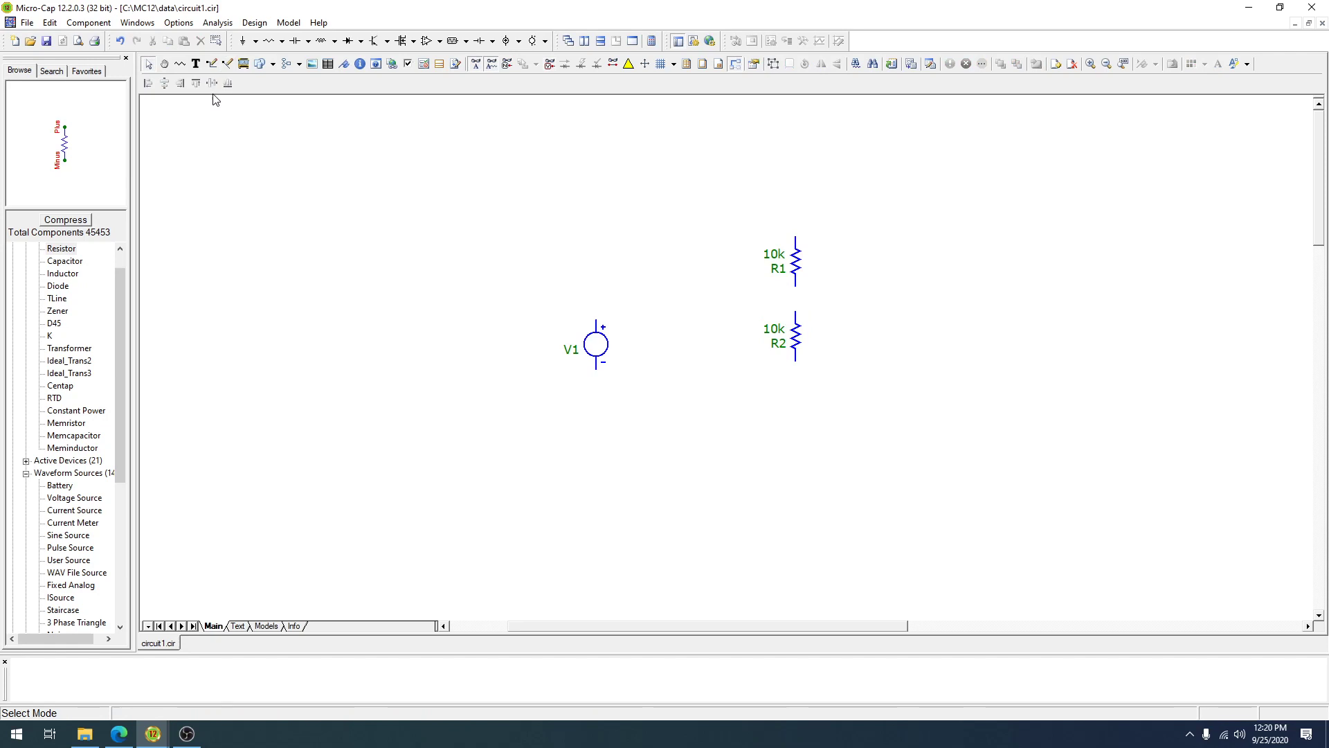
pyautogui.click(213, 67)
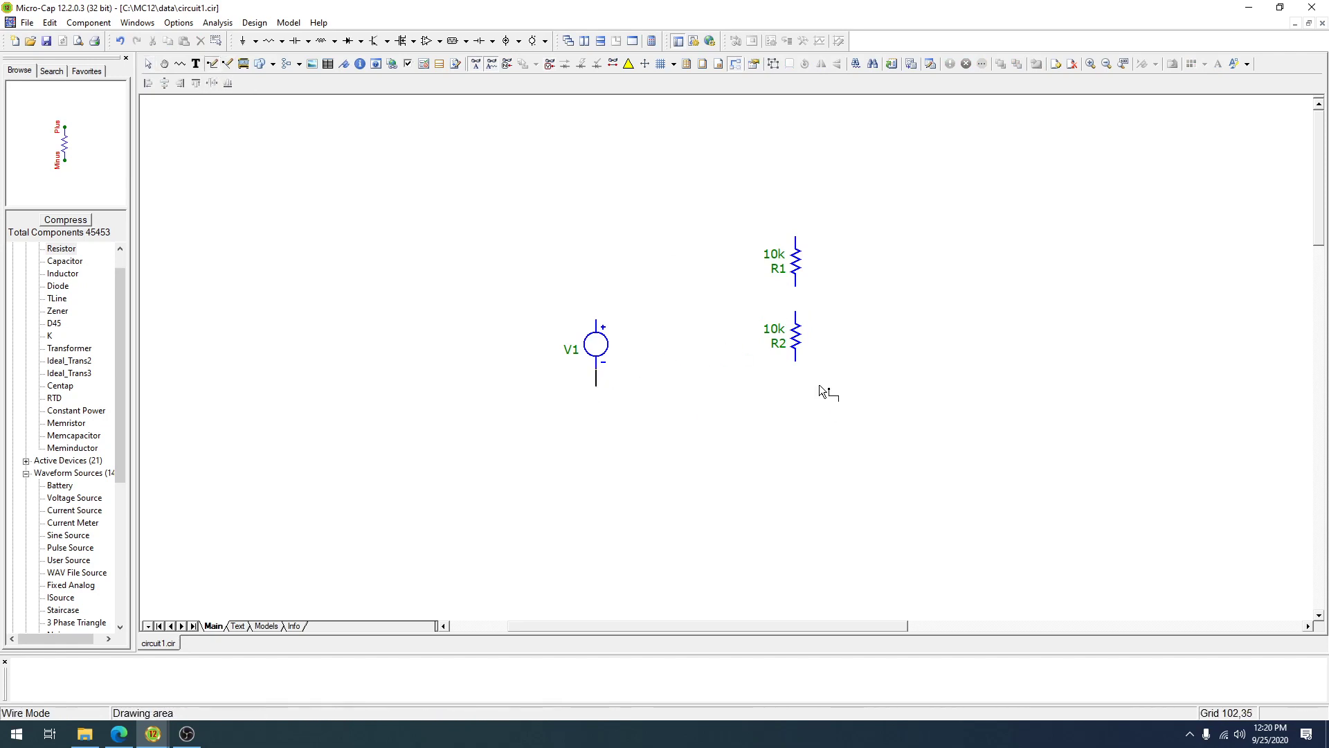
# Step: Wire V1, R1 and R2 together into a closed loop
pyautogui.moveTo(596, 386); pyautogui.dragTo(795, 386)
pyautogui.moveTo(795, 313); pyautogui.dragTo(796, 280)
pyautogui.moveTo(599, 226); pyautogui.dragTo(596, 319)
pyautogui.hotkey('ctrl', 'e')
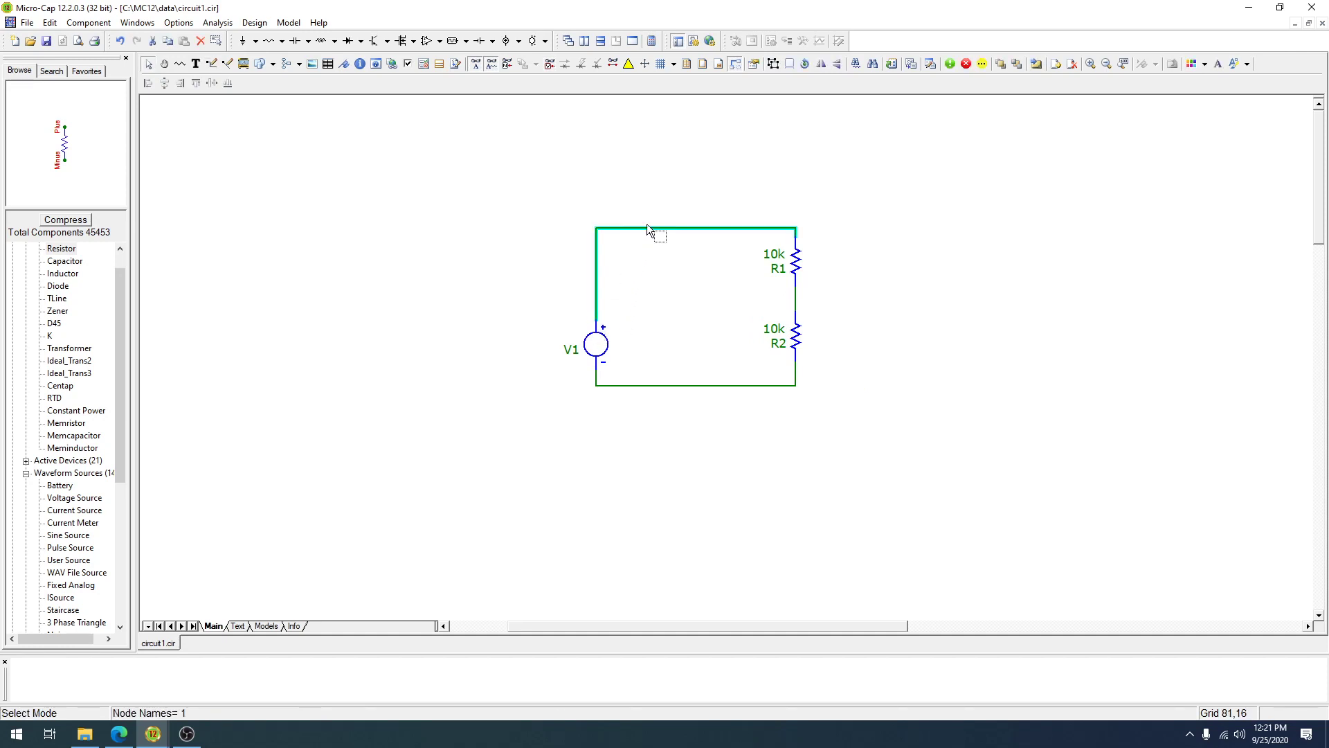
# Step: Name the top wire's node IN and the R1–R2 node OUT
pyautogui.doubleClick(647, 227)
pyautogui.write('IN')
pyautogui.press('Return')
pyautogui.doubleClick(794, 300)
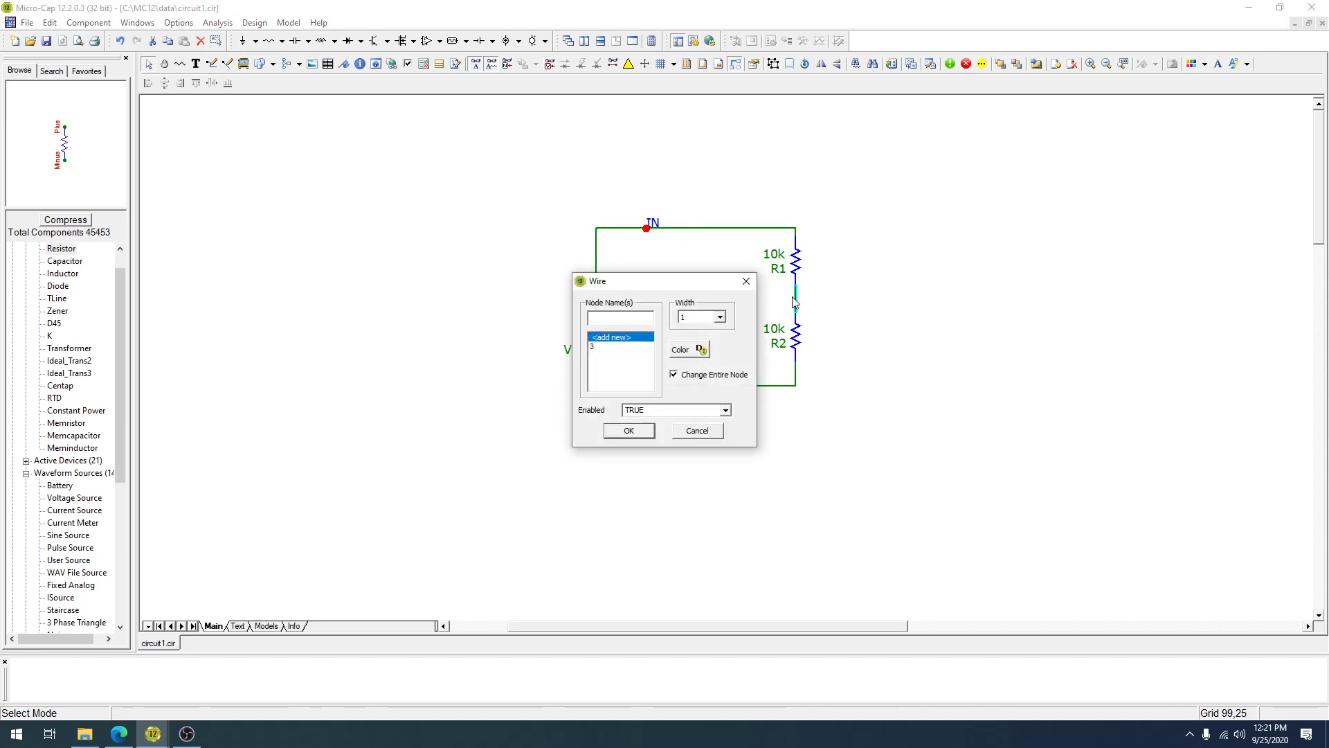
pyautogui.write('OUT')
pyautogui.press('Return')
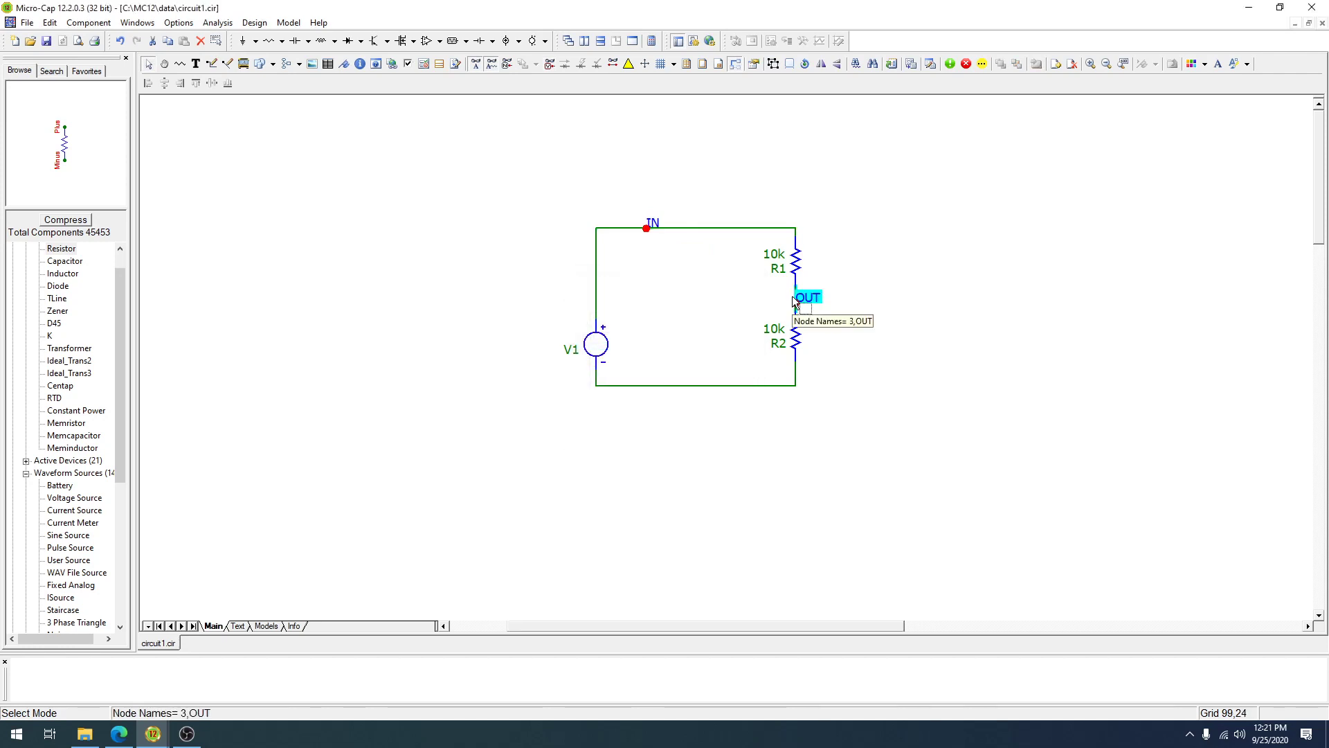
# Step: Ground the bottom wire at R2, deleting the extra stray ground
pyautogui.click(242, 41)
pyautogui.click(795, 388)
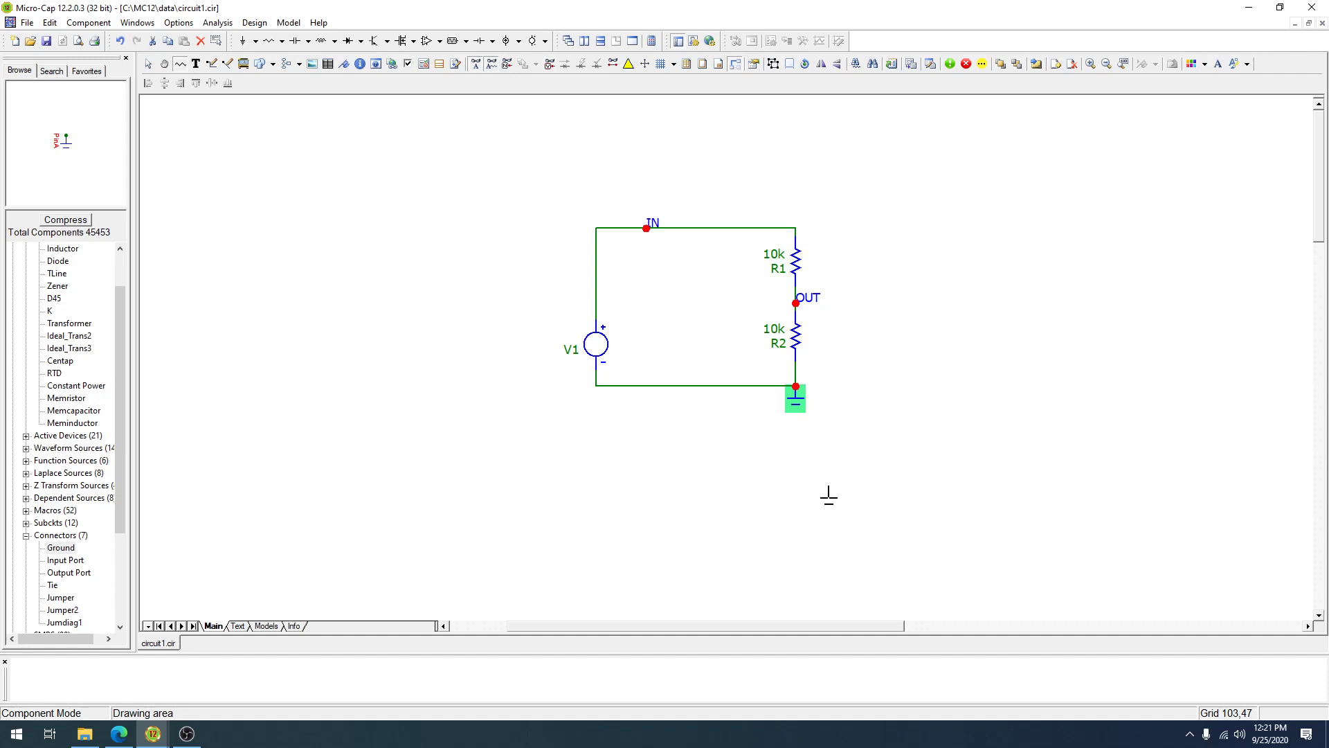
pyautogui.click(895, 511)
pyautogui.press('space')
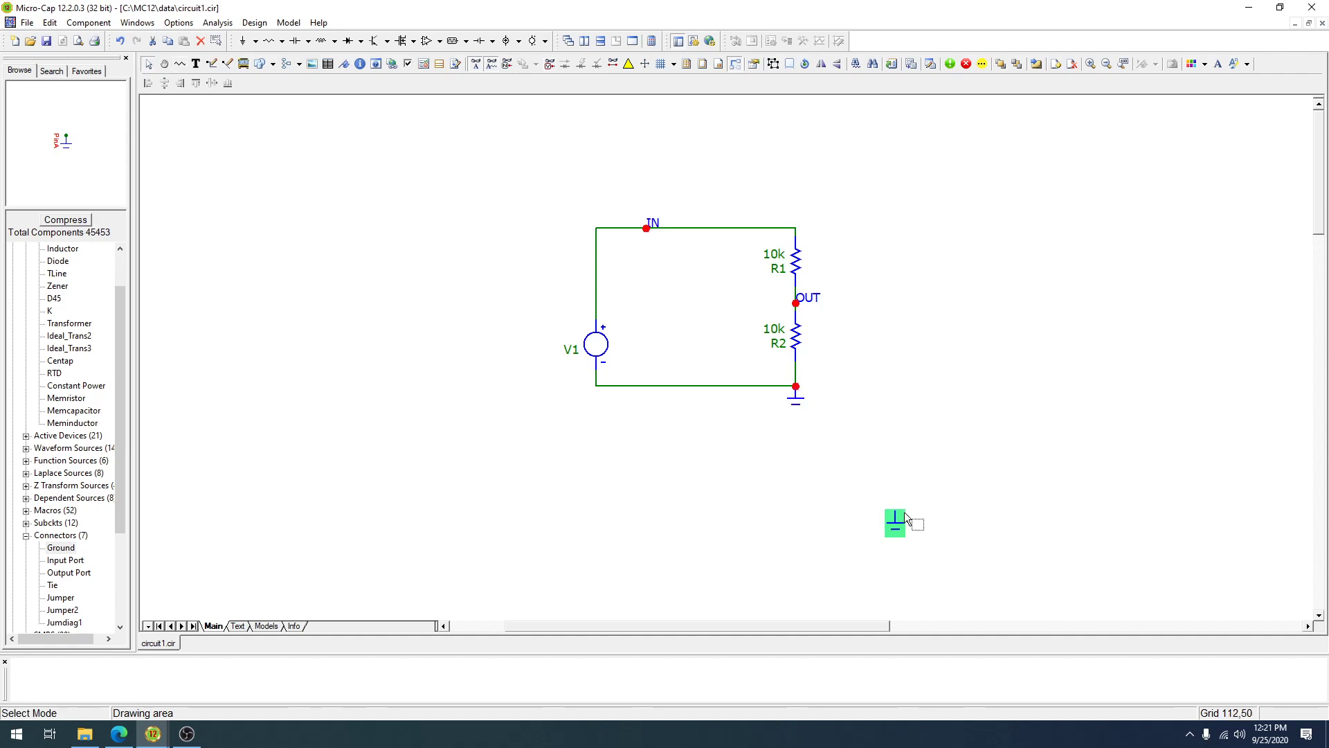
pyautogui.press('Delete')
# Step: Run a transient analysis with a 1 µs maximum run time
pyautogui.click(218, 23)
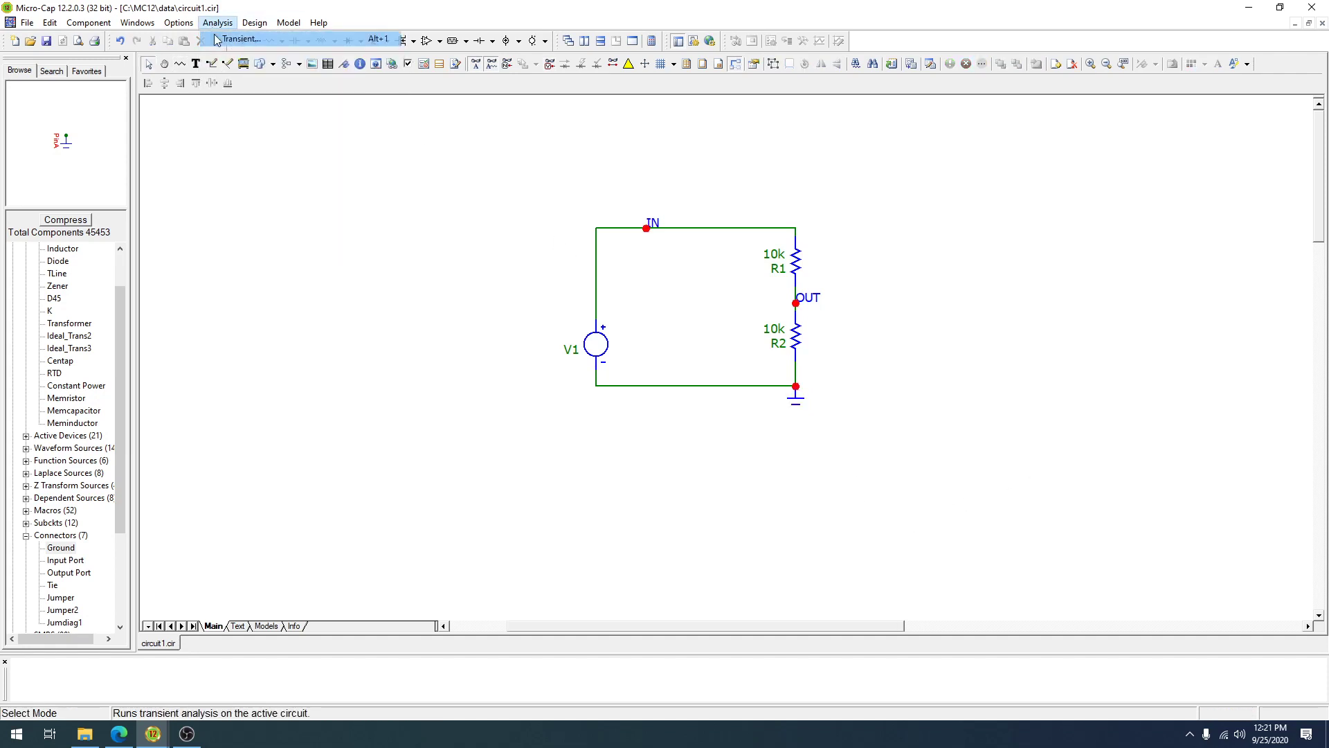
pyautogui.click(239, 39)
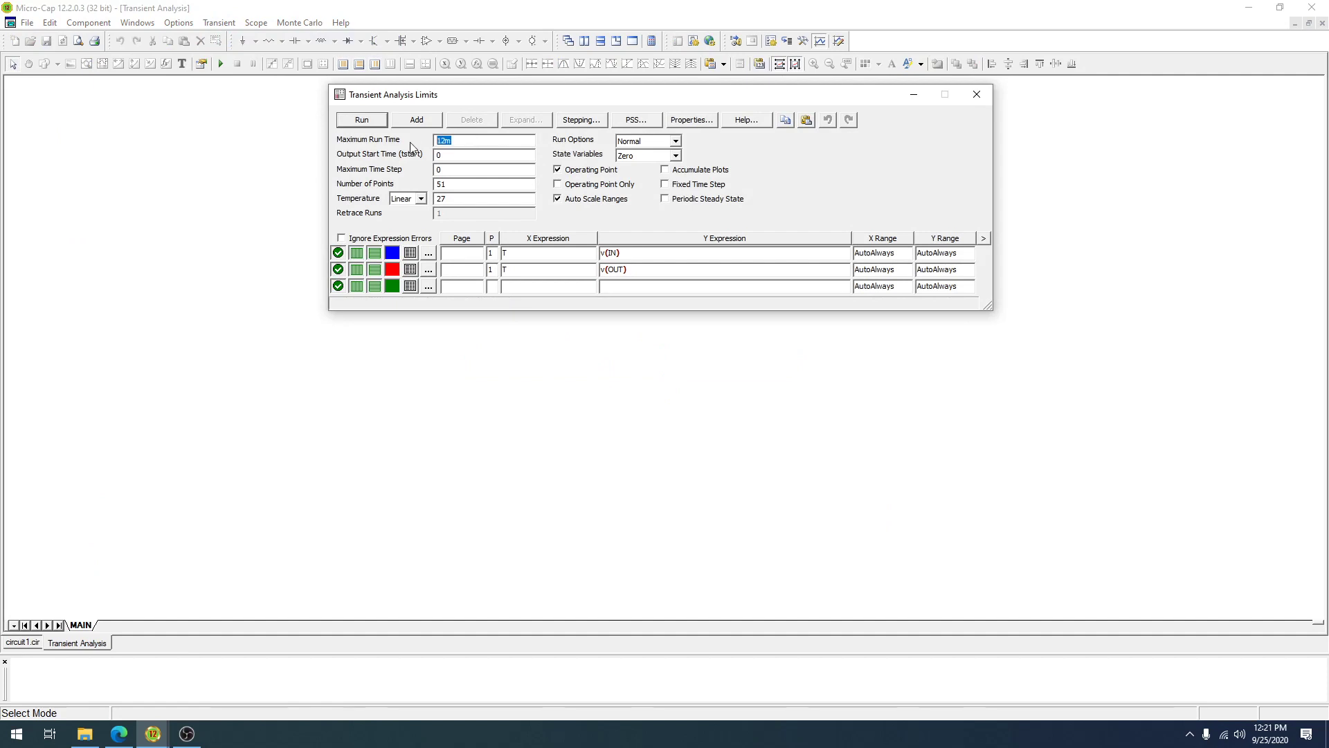
pyautogui.write('1u')
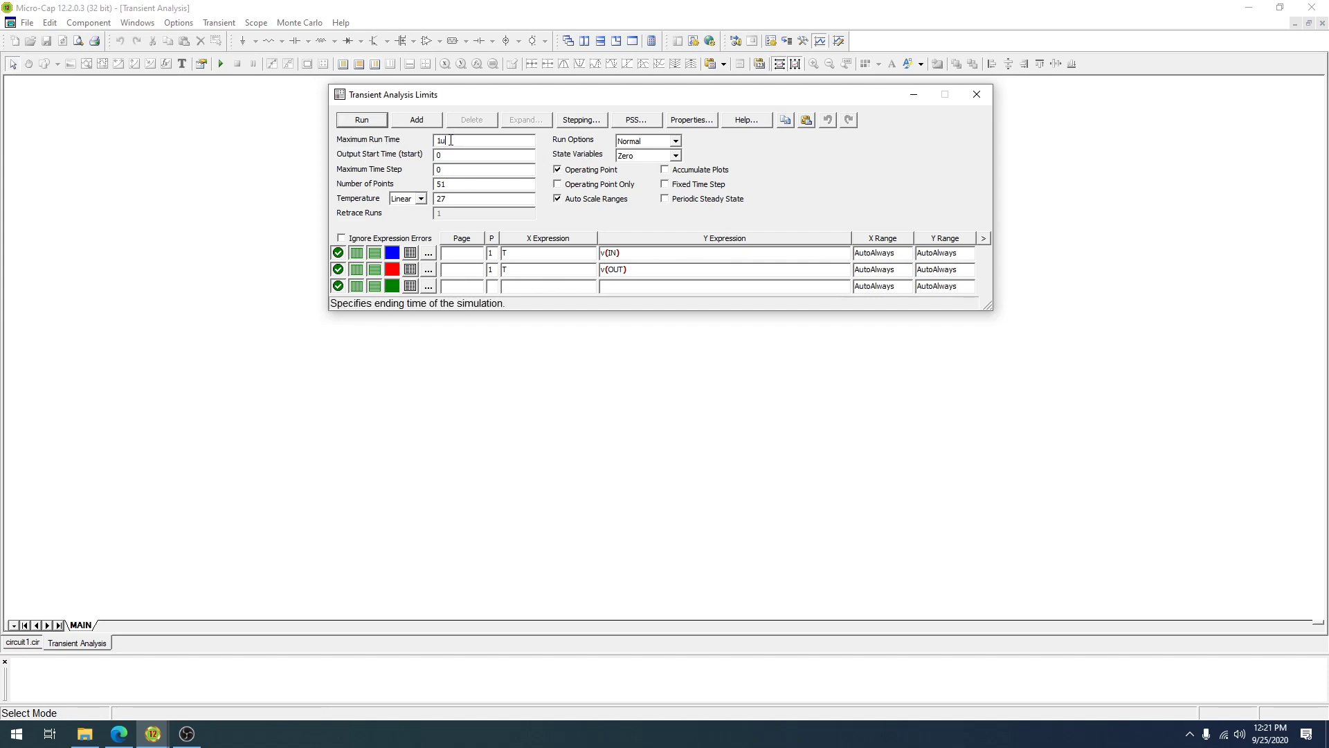
pyautogui.click(378, 123)
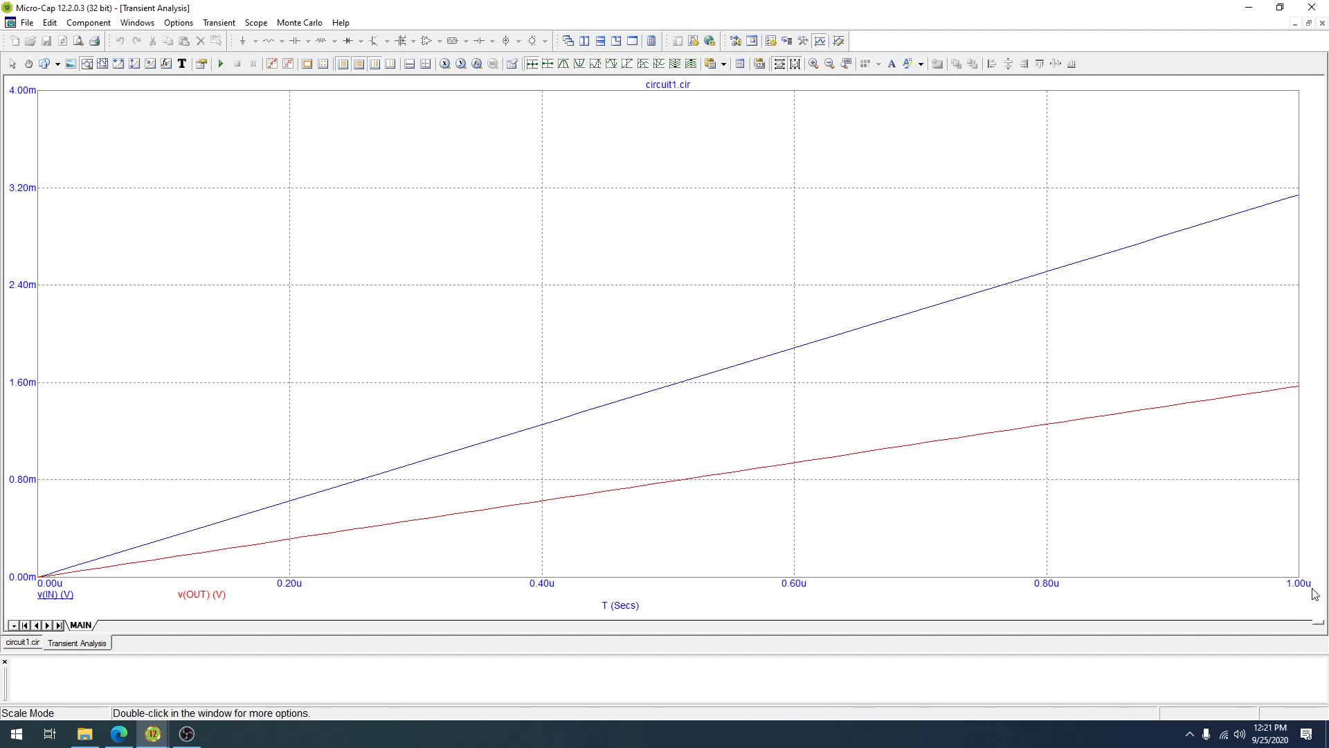
# Step: Rerun the transient analysis with a 2 ms maximum run time
pyautogui.click(232, 26)
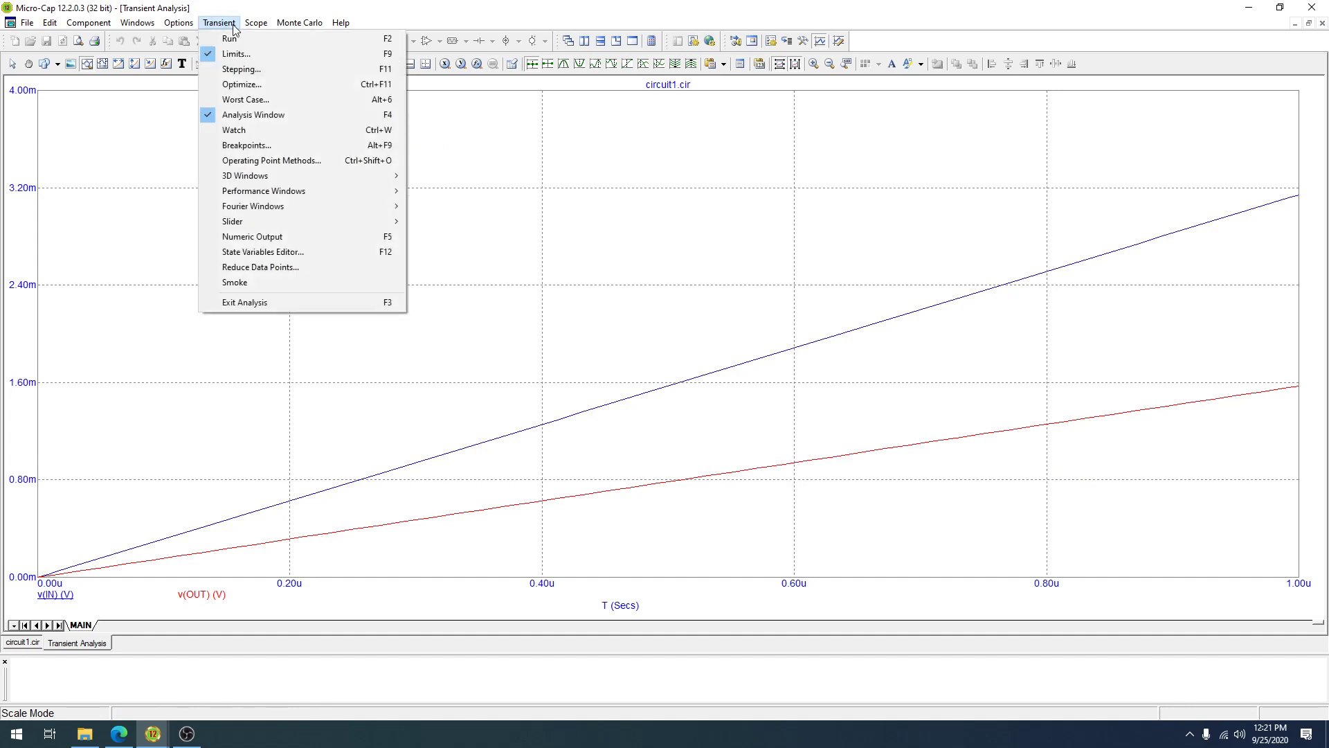
pyautogui.click(236, 53)
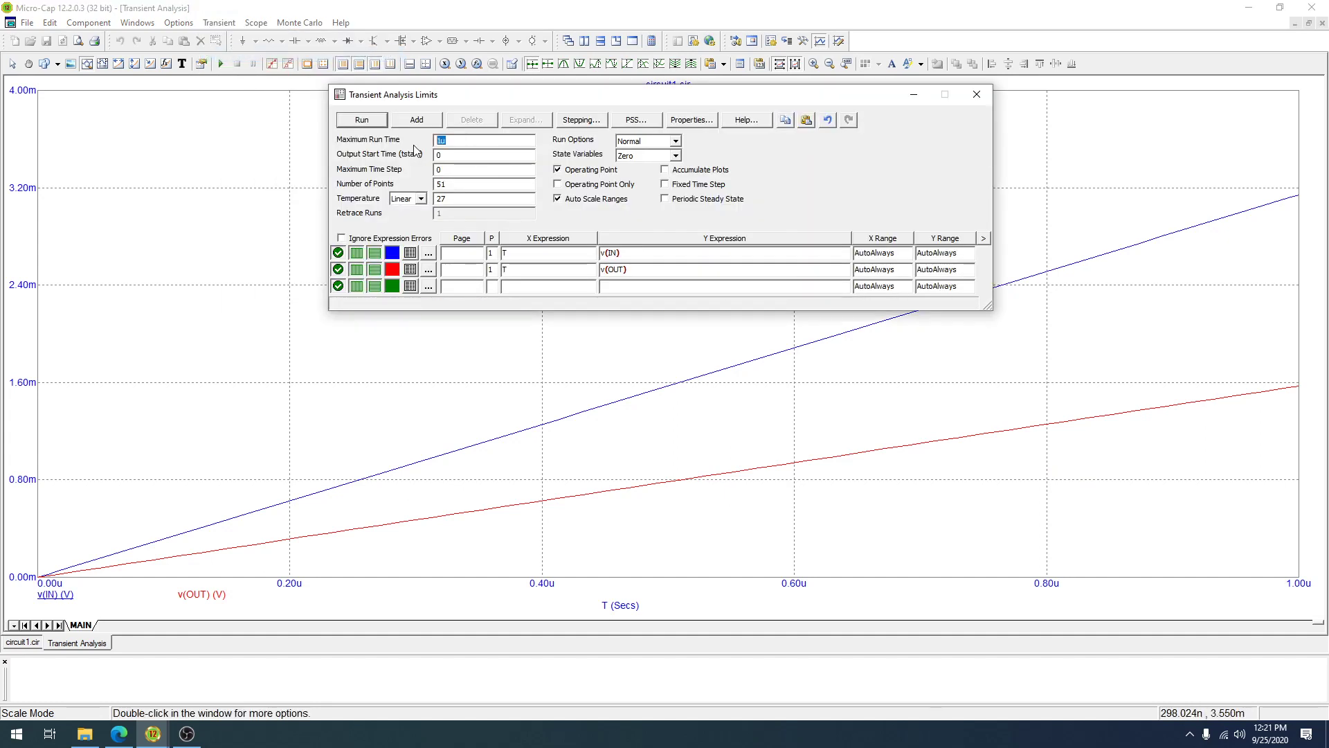
pyautogui.write('2m')
pyautogui.press('Return')
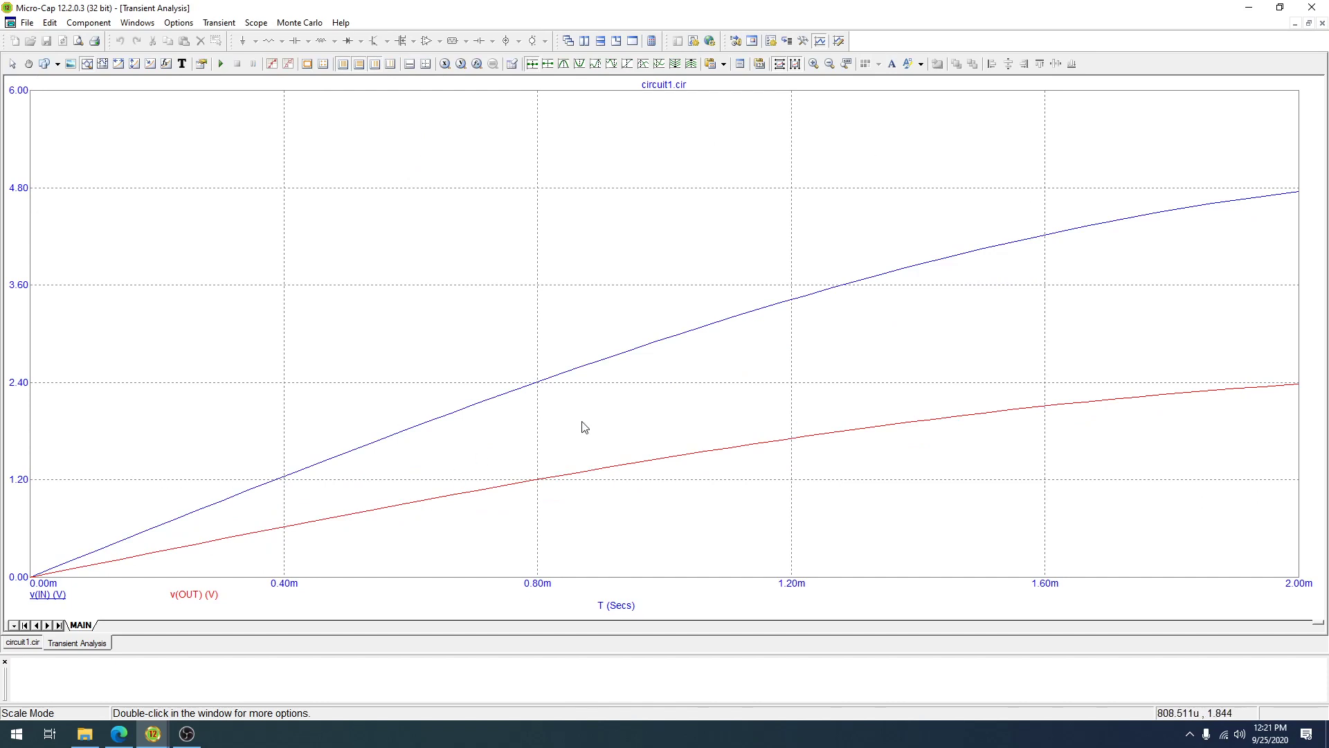
# Step: Rerun it once more with a 10 ms maximum run time
pyautogui.click(218, 23)
pyautogui.click(235, 53)
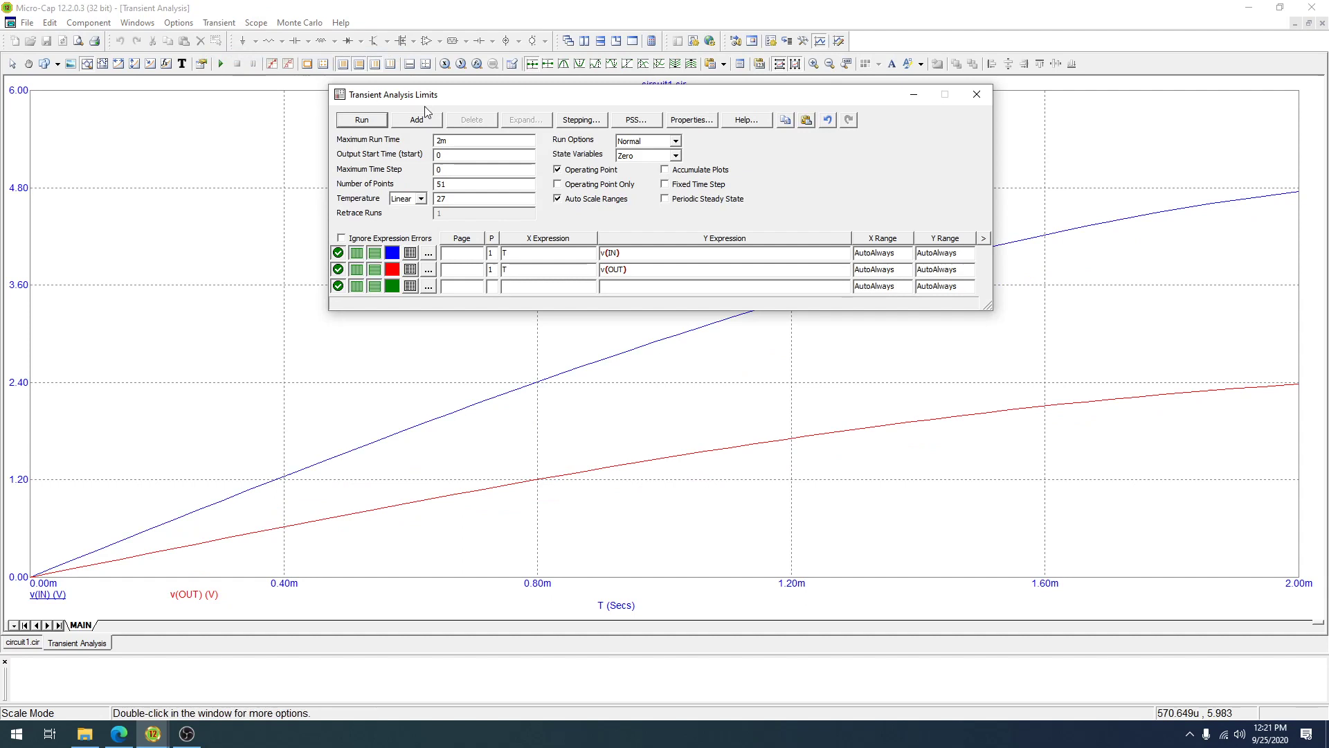
pyautogui.doubleClick(438, 141)
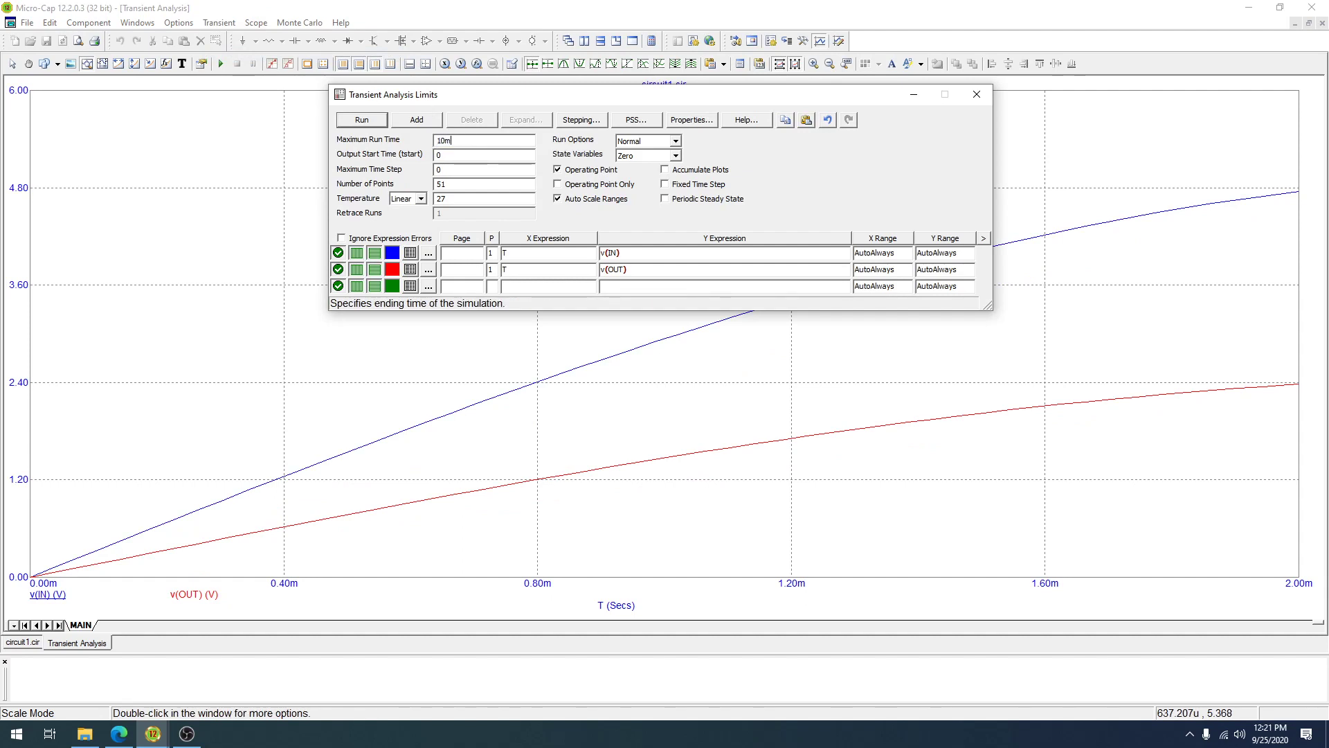
pyautogui.press('Return')
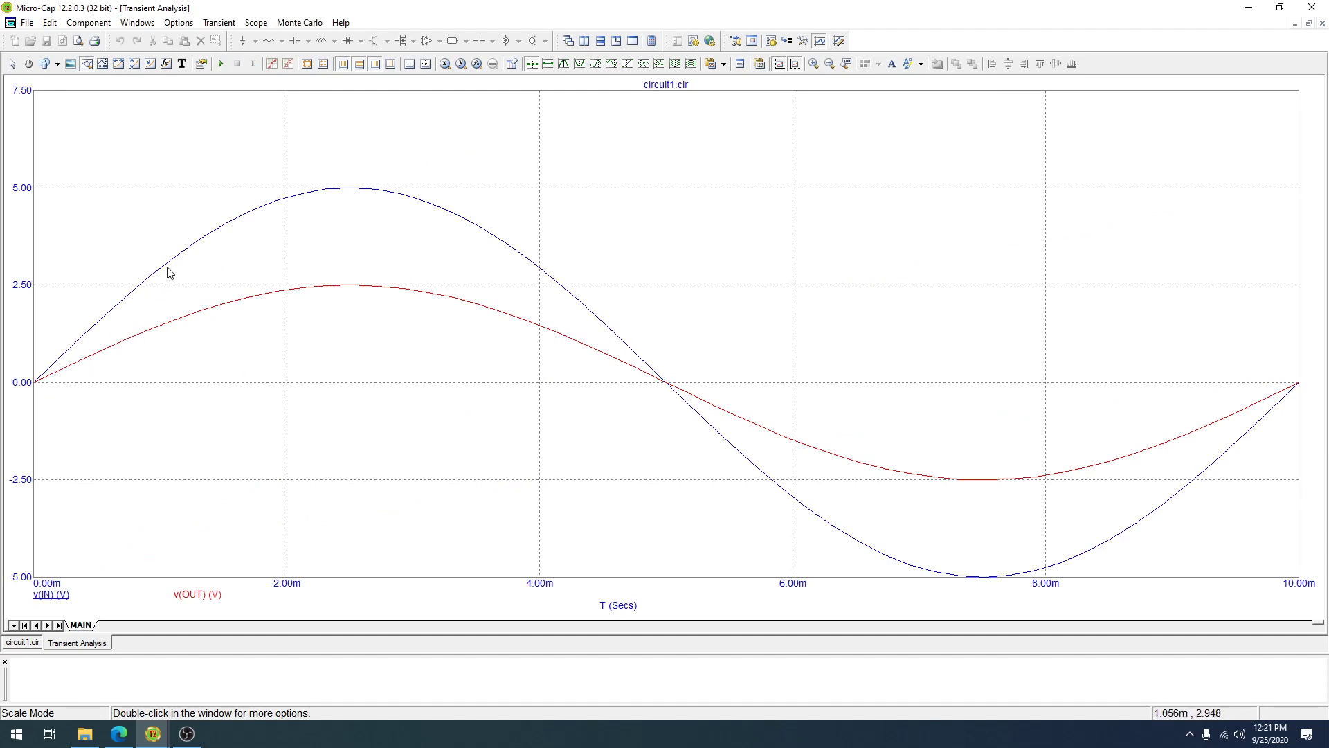
# Step: Close the waveform plot, then reopen the Transient Analysis Limits dialog
pyautogui.moveTo(253, 212)
pyautogui.moveTo(417, 302)
pyautogui.click(1323, 23)
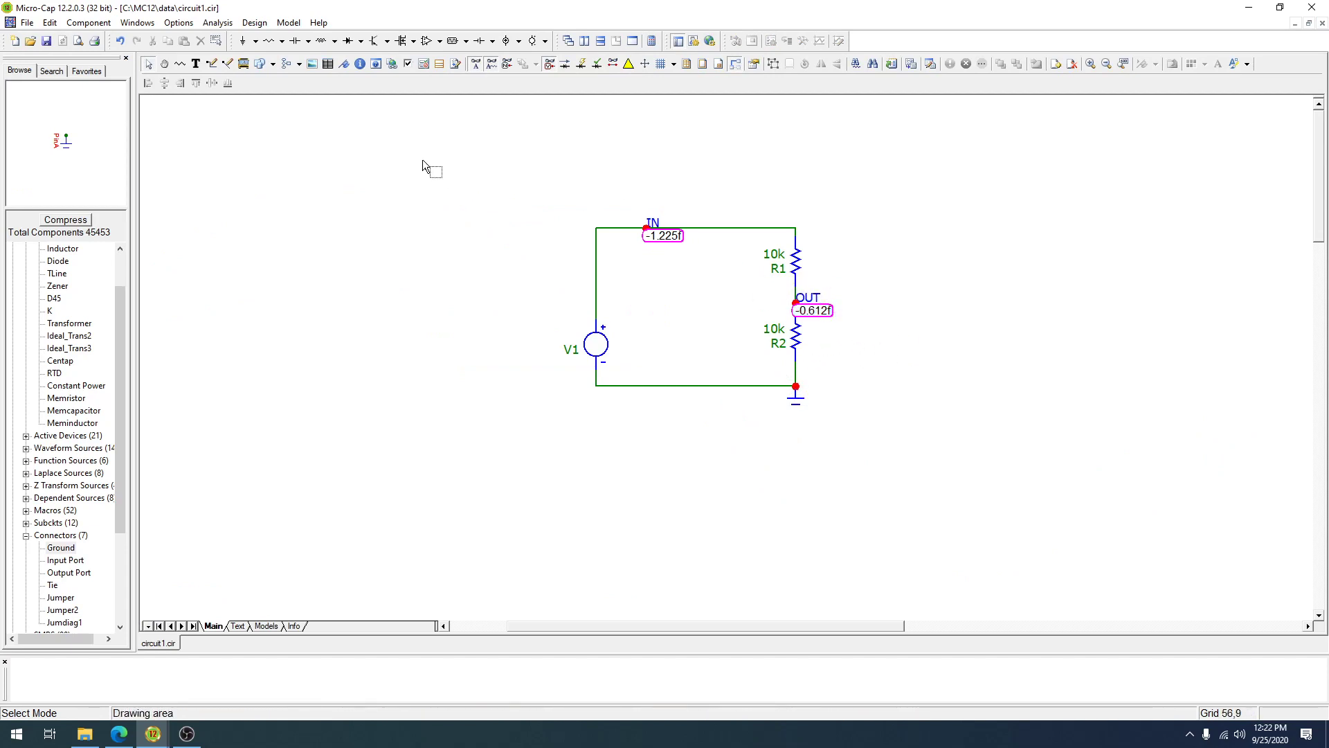
pyautogui.click(206, 25)
pyautogui.click(228, 37)
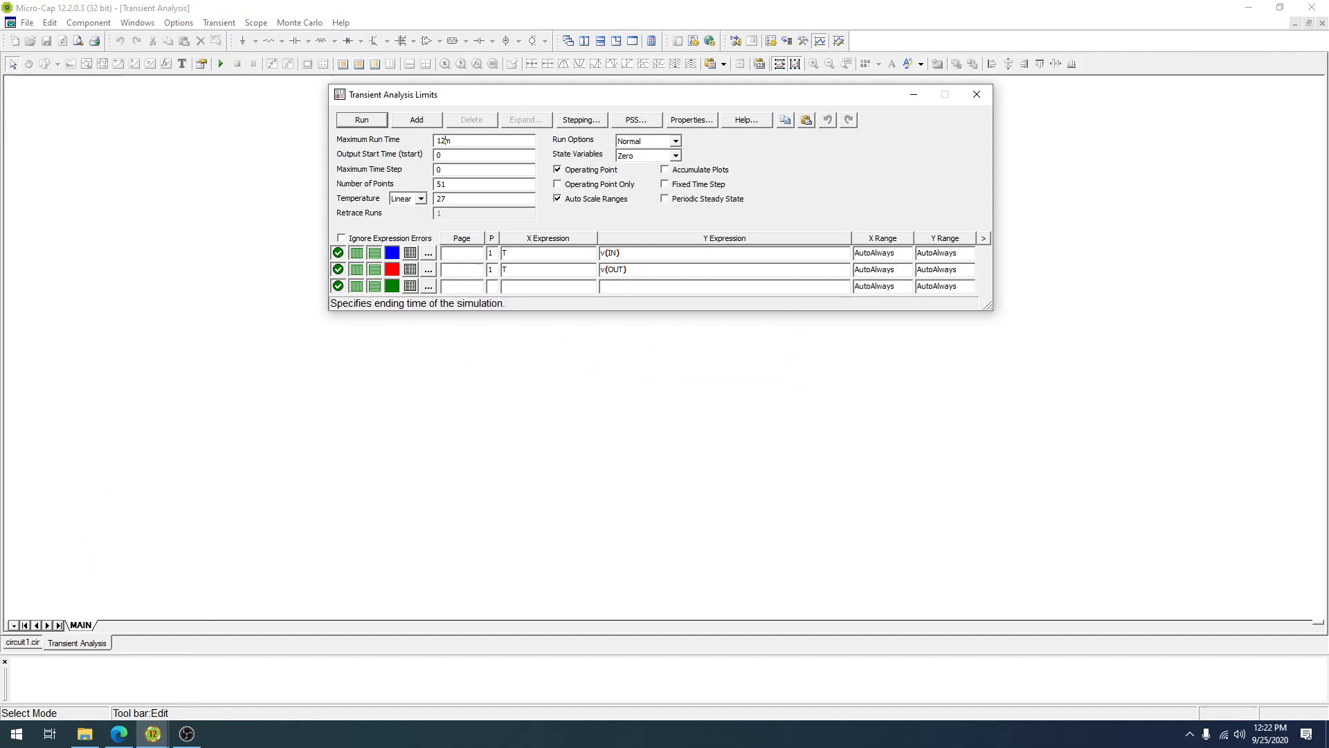
# Step: Run the transient analysis with the 12 ms maximum run time
pyautogui.press('F2')
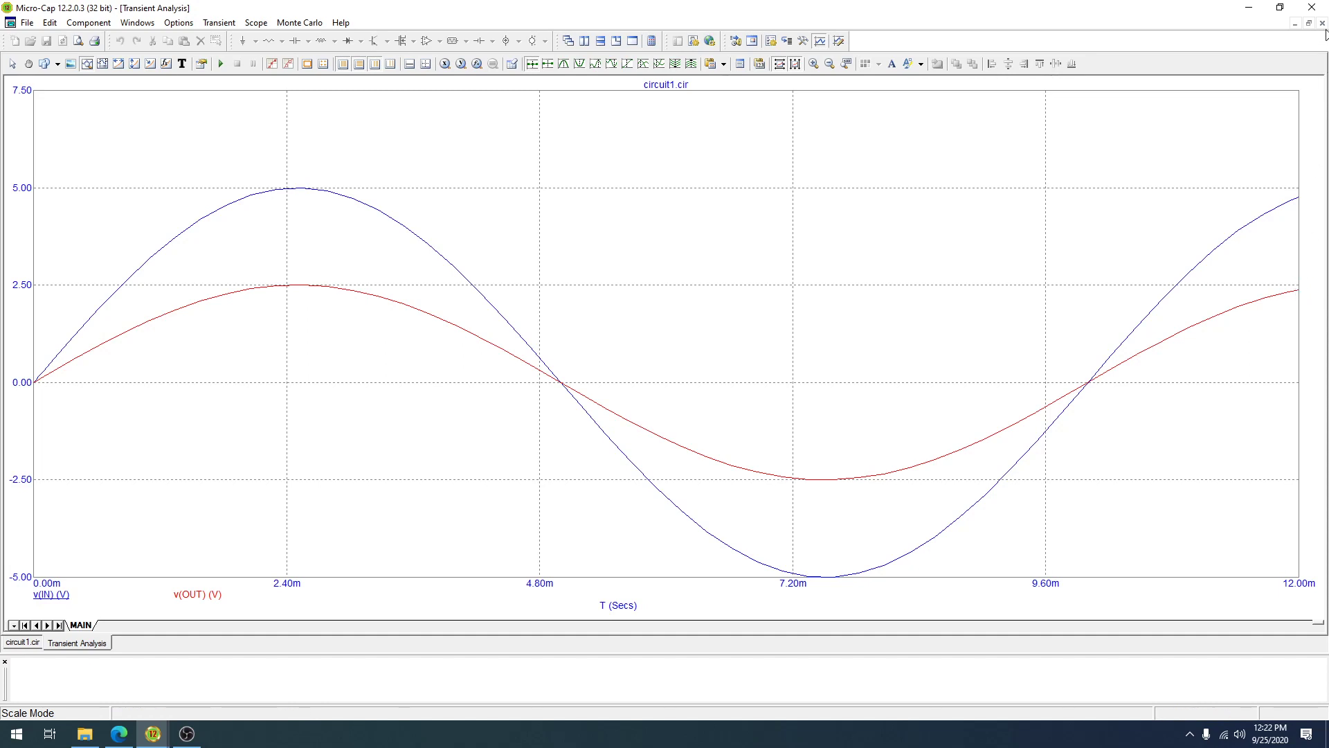
# Step: Exit the analysis to see node voltages 4.755 at IN and 2.378 at OUT
pyautogui.press('F3')
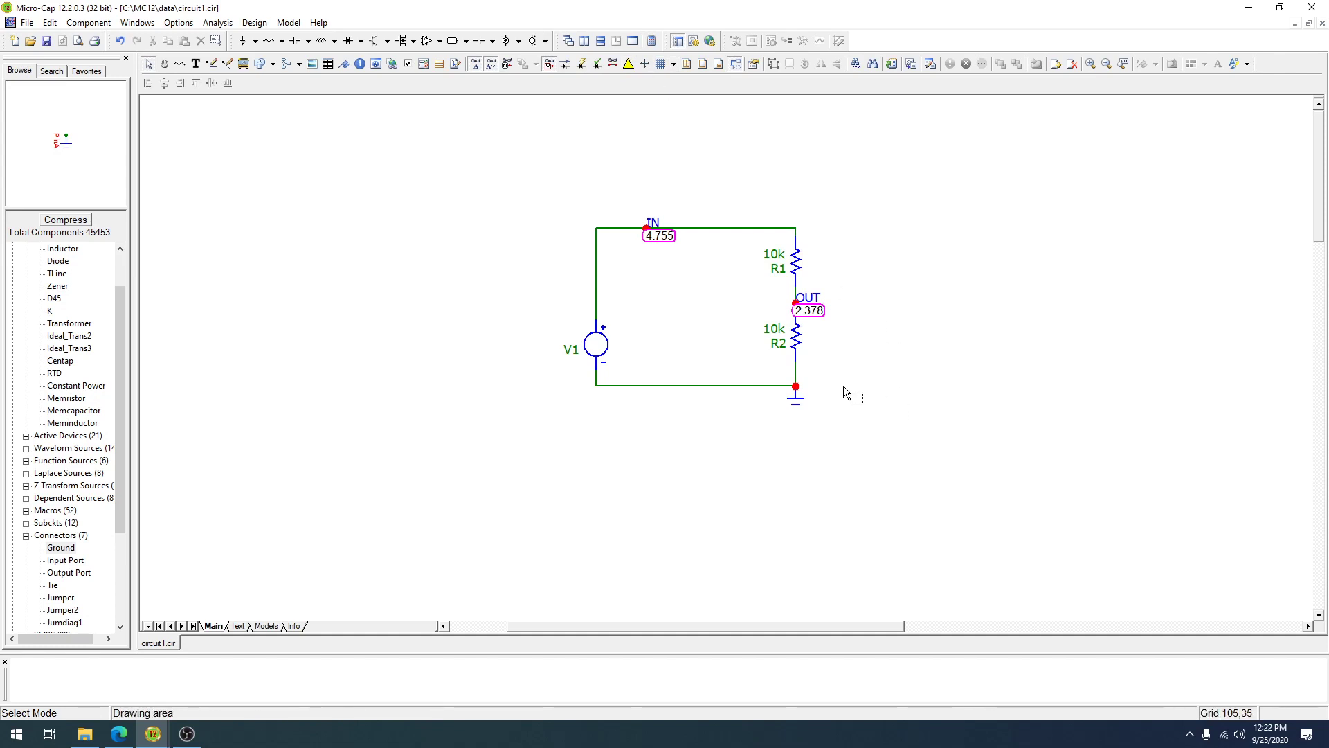
# Step: Move V1 up, shift the IN label to R1's top node, and nudge OUT upward
pyautogui.click(618, 346)
pyautogui.moveTo(618, 346); pyautogui.dragTo(618, 313)
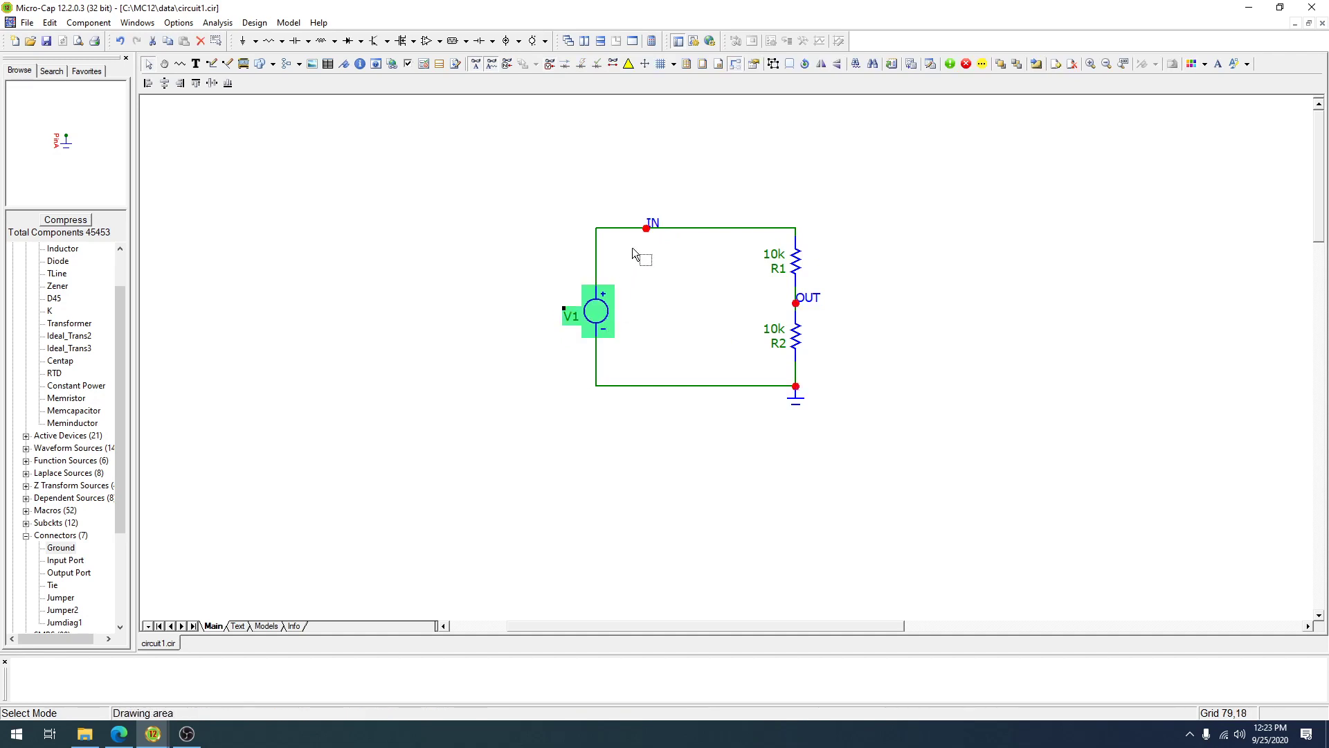
pyautogui.moveTo(655, 222); pyautogui.dragTo(800, 214)
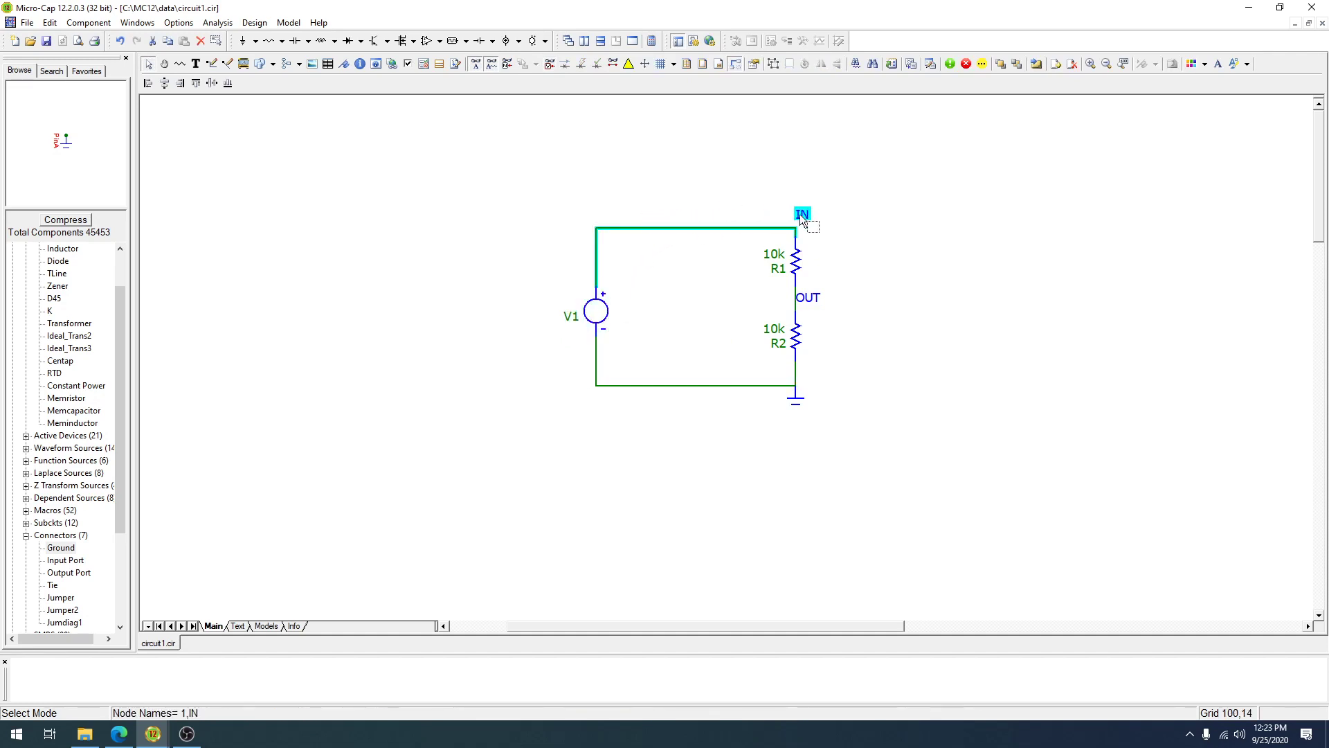
pyautogui.click(961, 173)
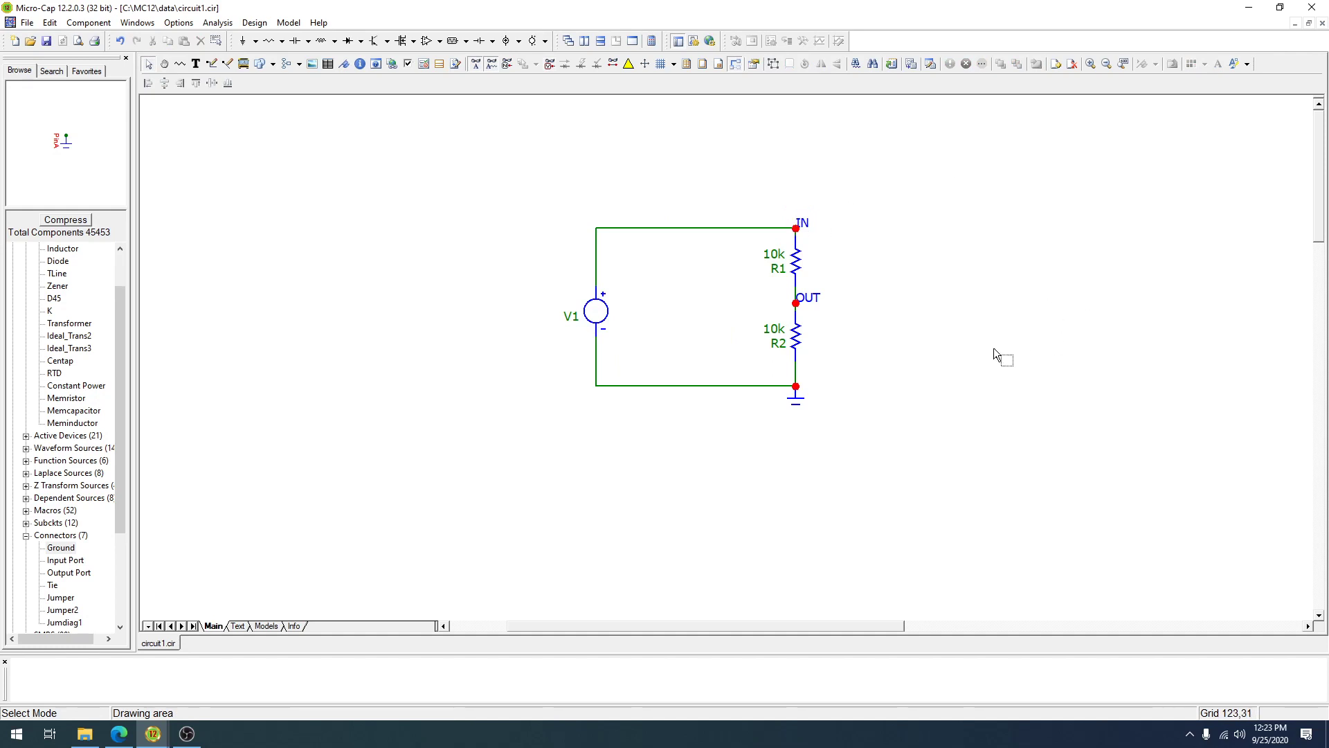
pyautogui.moveTo(809, 299); pyautogui.dragTo(812, 293)
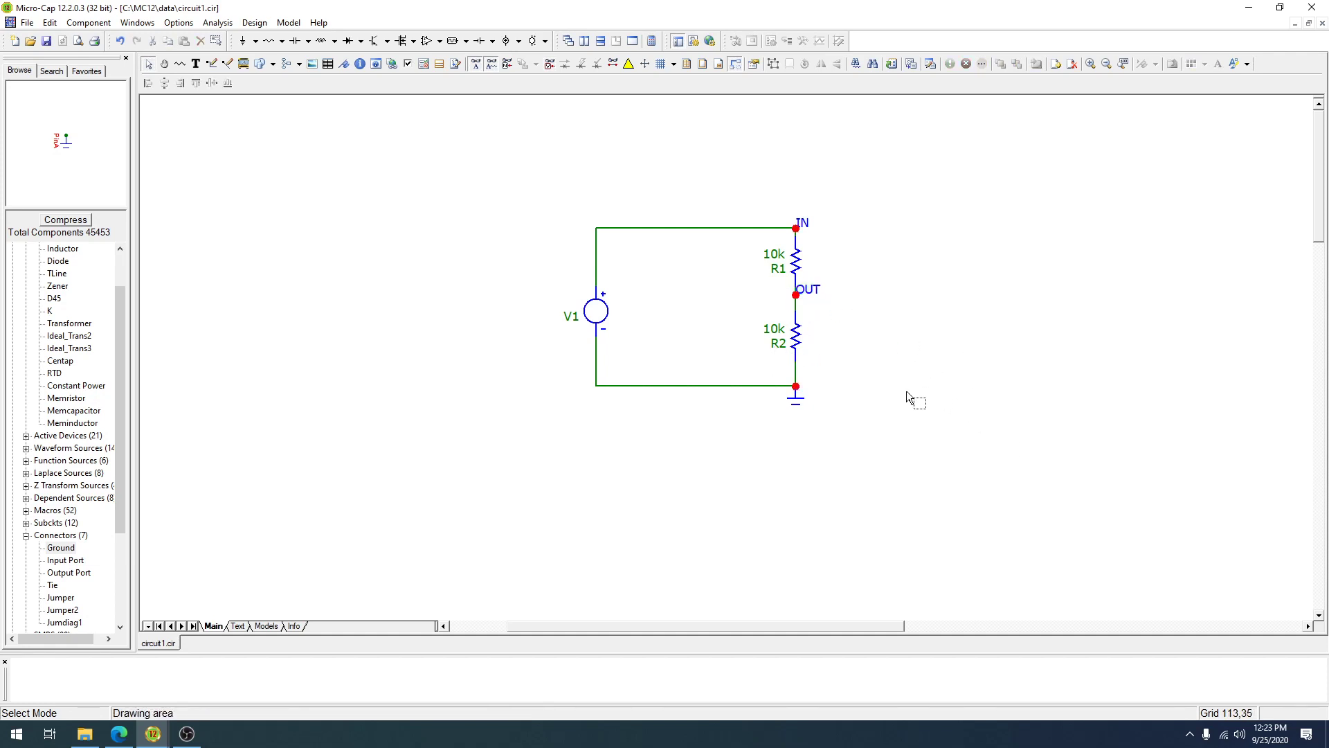